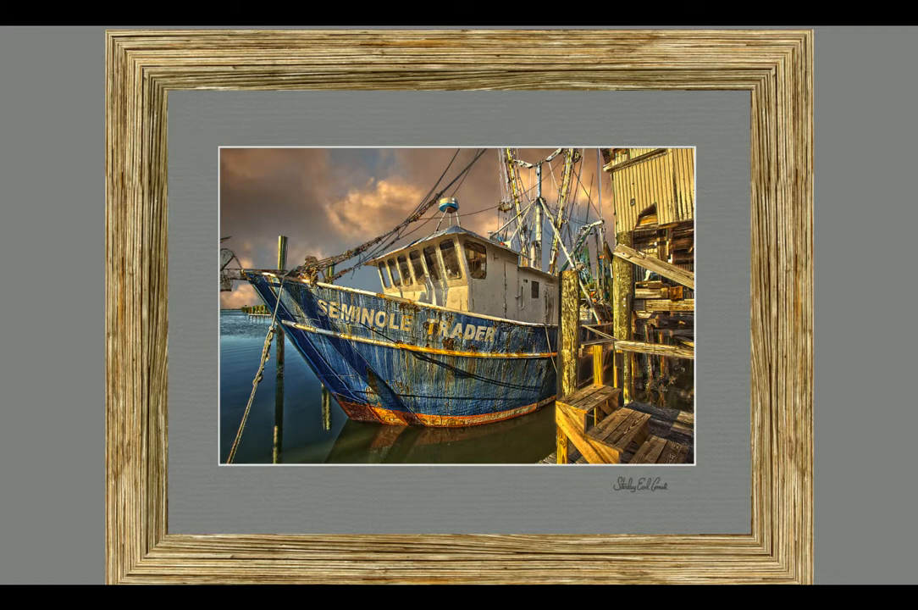
Step: Create a new white 40 by 32 inch document at 180 pixels/inch in 16-bit RGB
{"action": "key", "text": "f"}
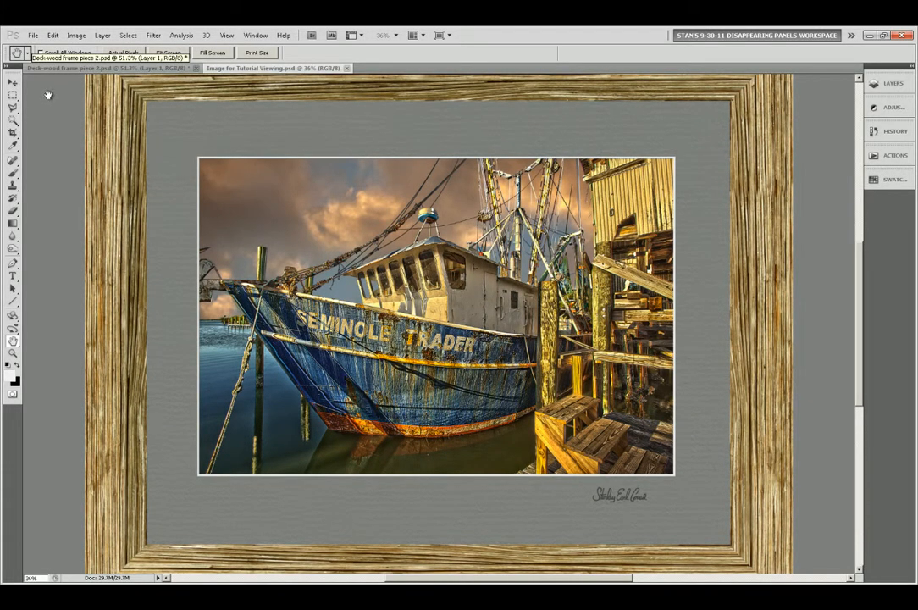
{"action": "left_click", "coordinate": [32, 36]}
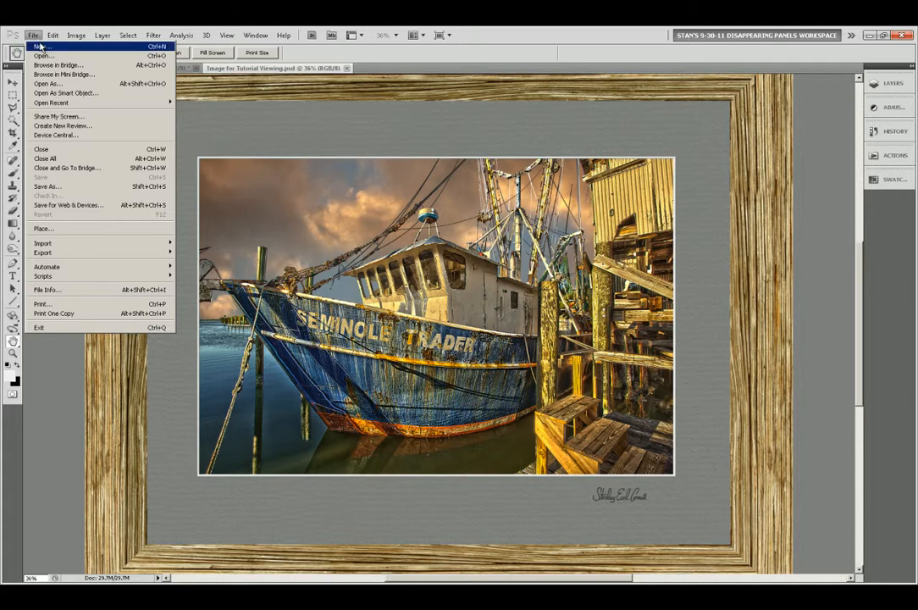
{"action": "left_click", "coordinate": [41, 48]}
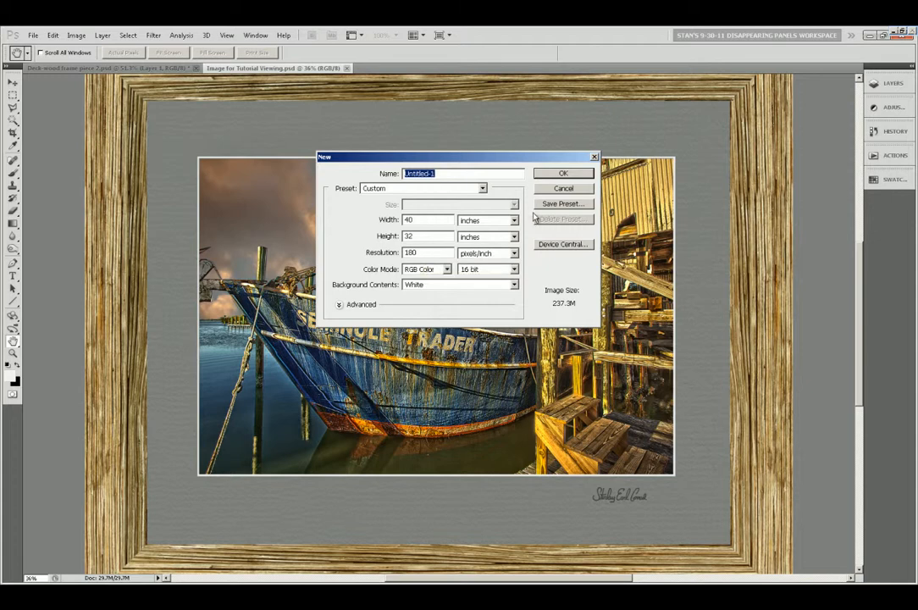
{"action": "left_click", "coordinate": [560, 173]}
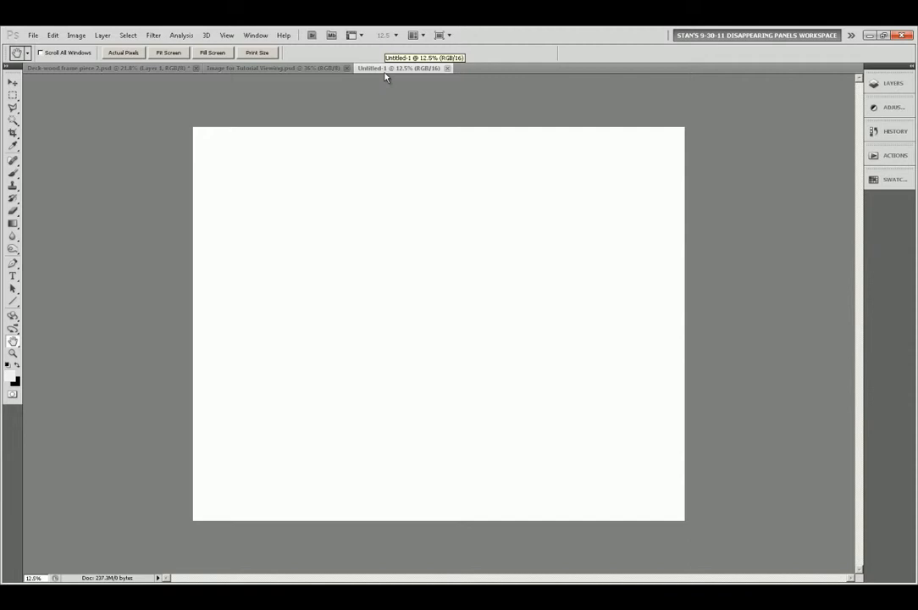
Step: Resize the deck-wood frame piece image to 20 inches wide by 2 inches high, without constrained proportions
{"action": "left_click", "coordinate": [116, 70]}
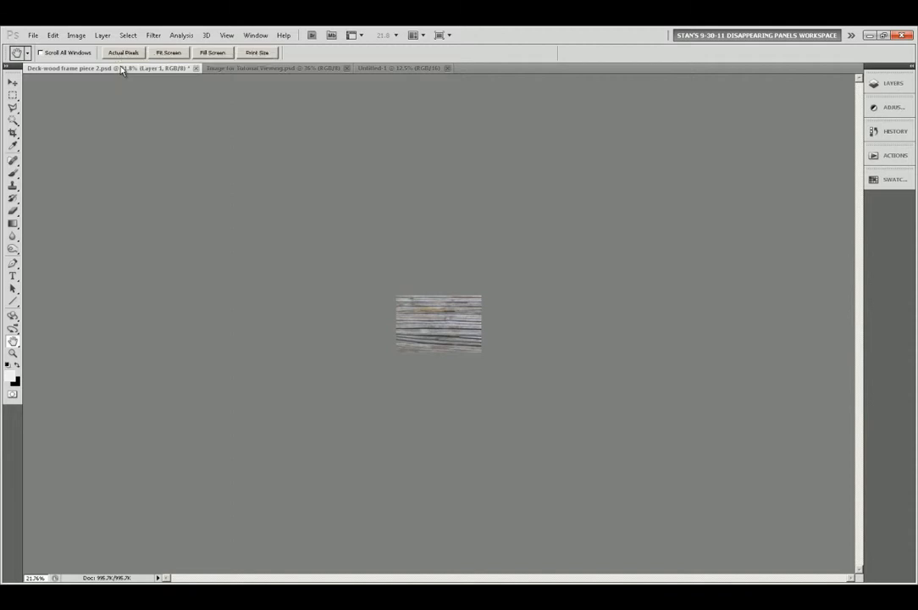
{"action": "left_click", "coordinate": [76, 35]}
{"action": "left_click", "coordinate": [93, 106]}
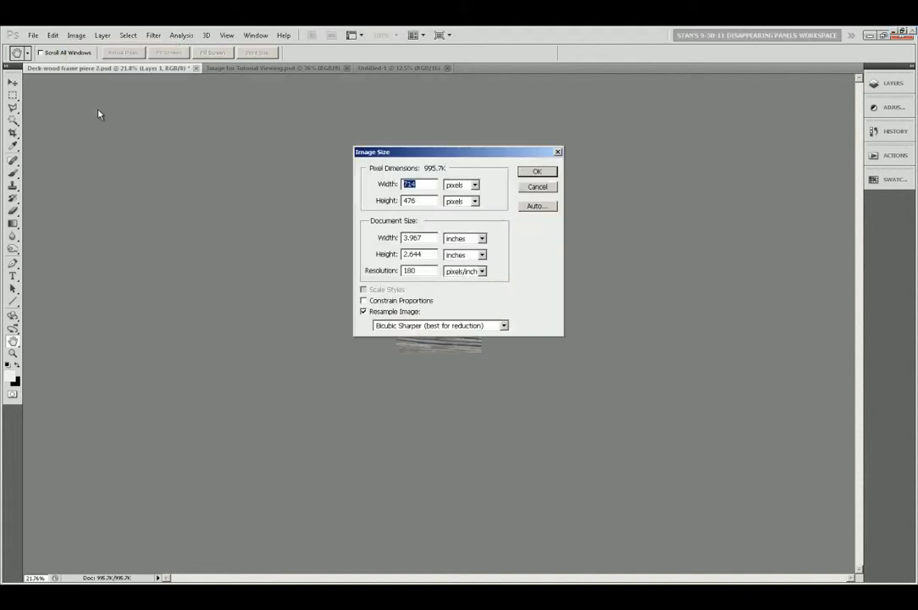
{"action": "key", "text": "Tab"}
{"action": "key", "text": "Tab"}
{"action": "type", "text": "20"}
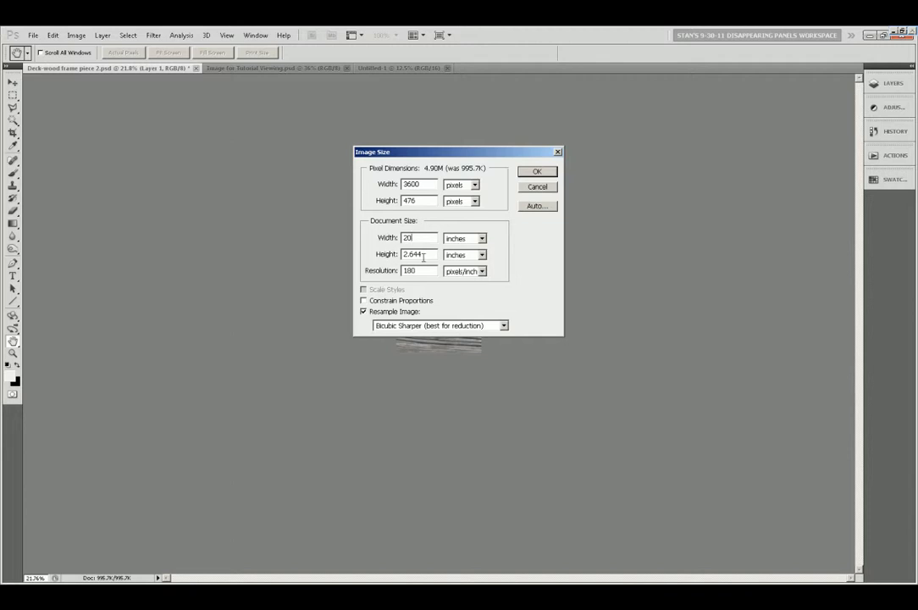
{"action": "key", "text": "Tab"}
{"action": "type", "text": "2"}
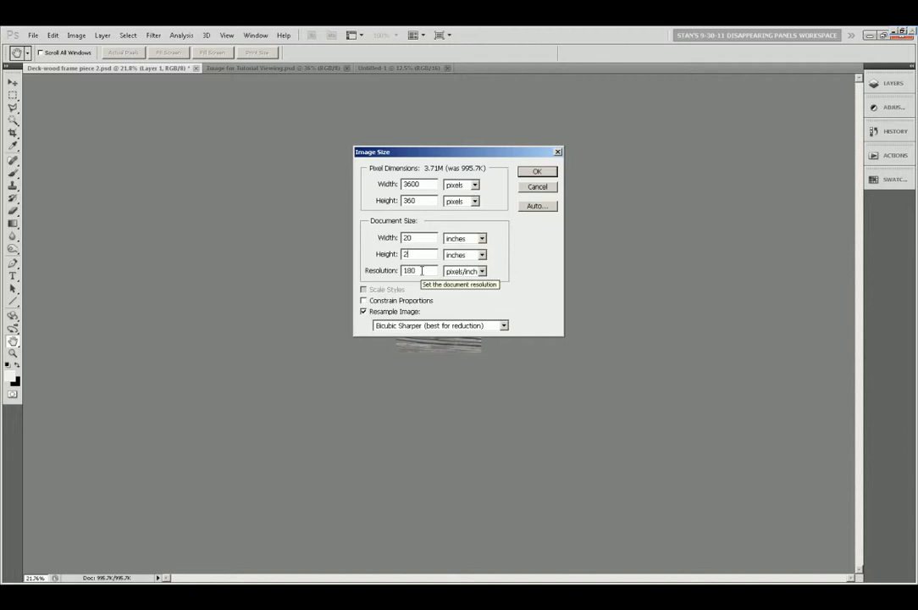
{"action": "left_click", "coordinate": [536, 174]}
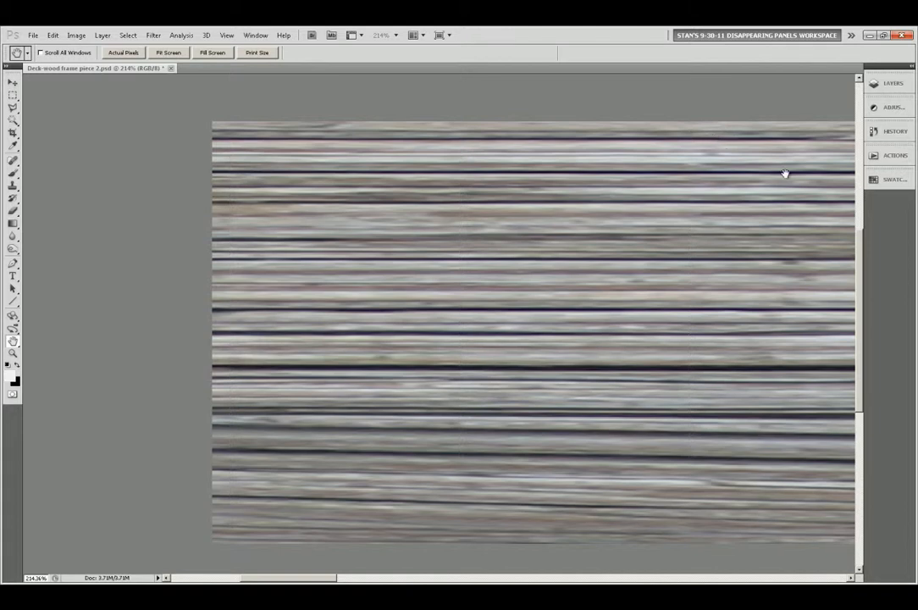
Step: Convert the wood image's locked Background into a regular layer with the default name and settings
{"action": "left_click", "coordinate": [889, 84]}
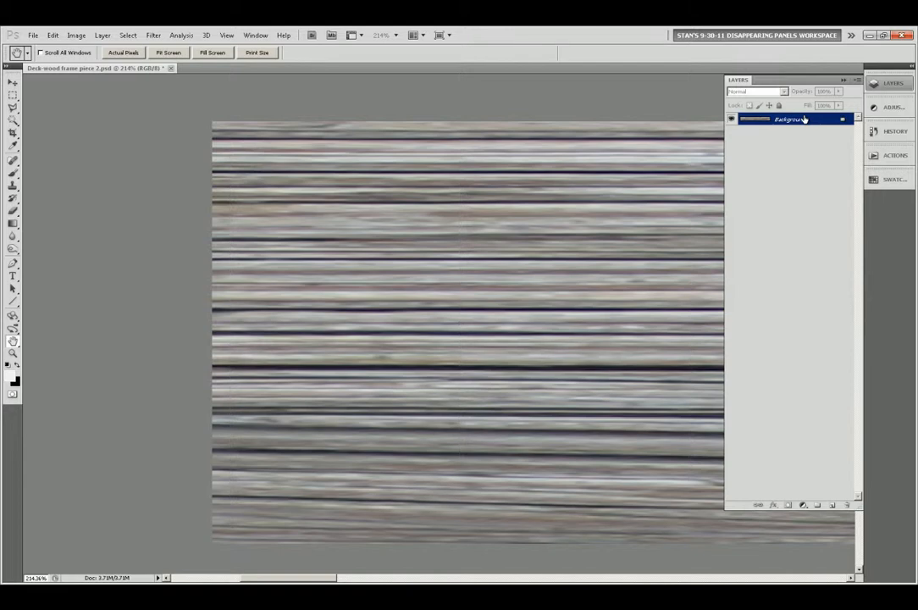
{"action": "right_click", "coordinate": [805, 119]}
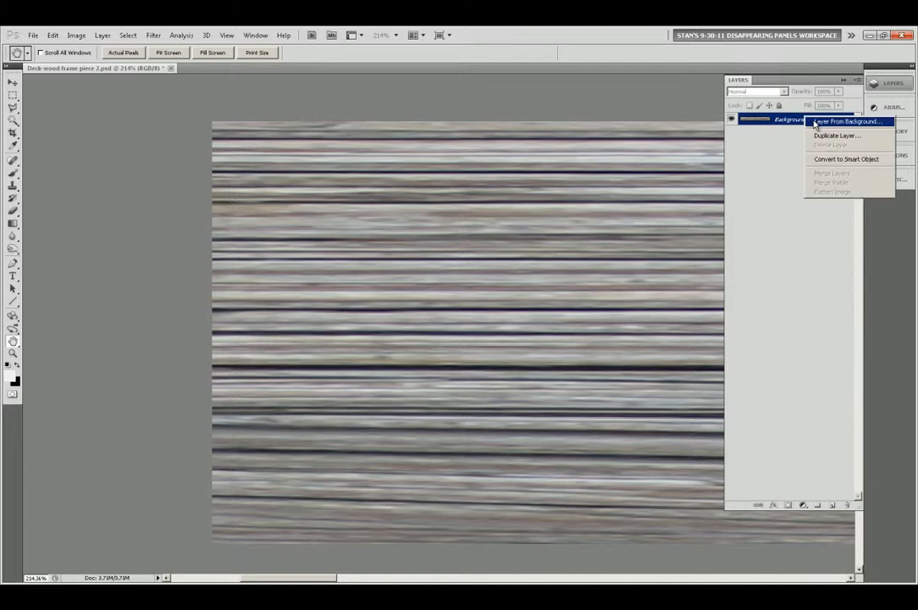
{"action": "left_click", "coordinate": [816, 122]}
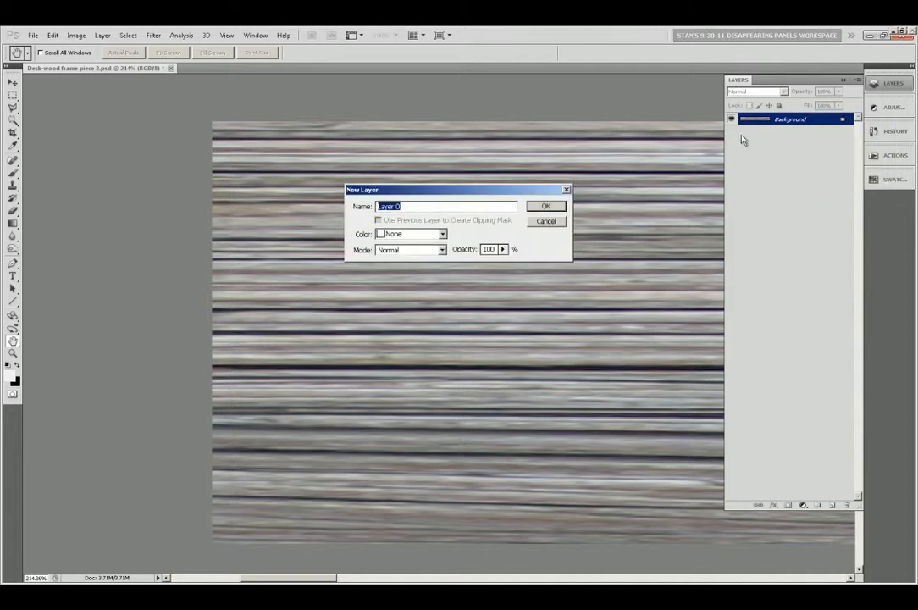
{"action": "left_click", "coordinate": [546, 205]}
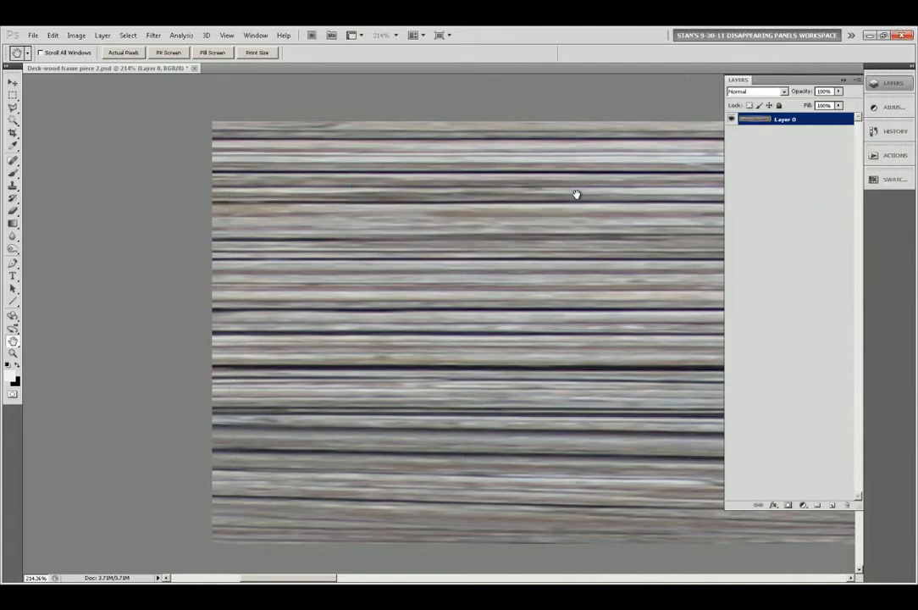
Step: Select a 45-degree triangle at the wood strip's left end with the Polygonal Lasso, delete it and deselect
{"action": "left_click", "coordinate": [13, 109]}
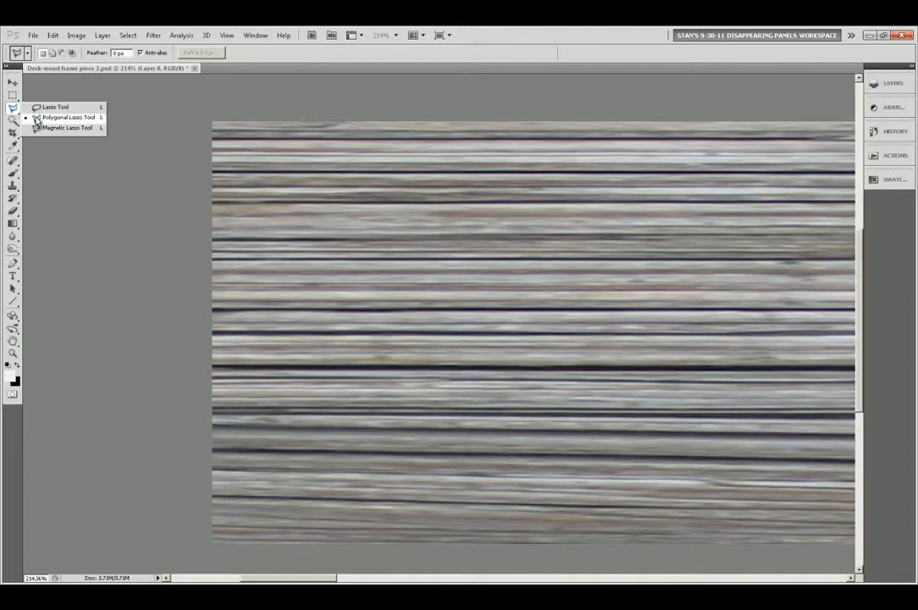
{"action": "left_click", "coordinate": [35, 120]}
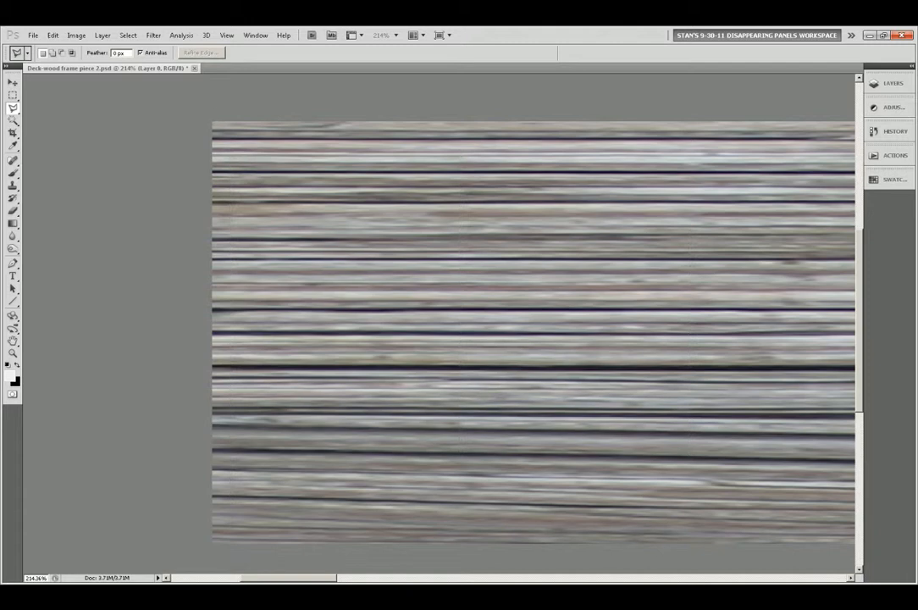
{"action": "left_click", "coordinate": [211, 123]}
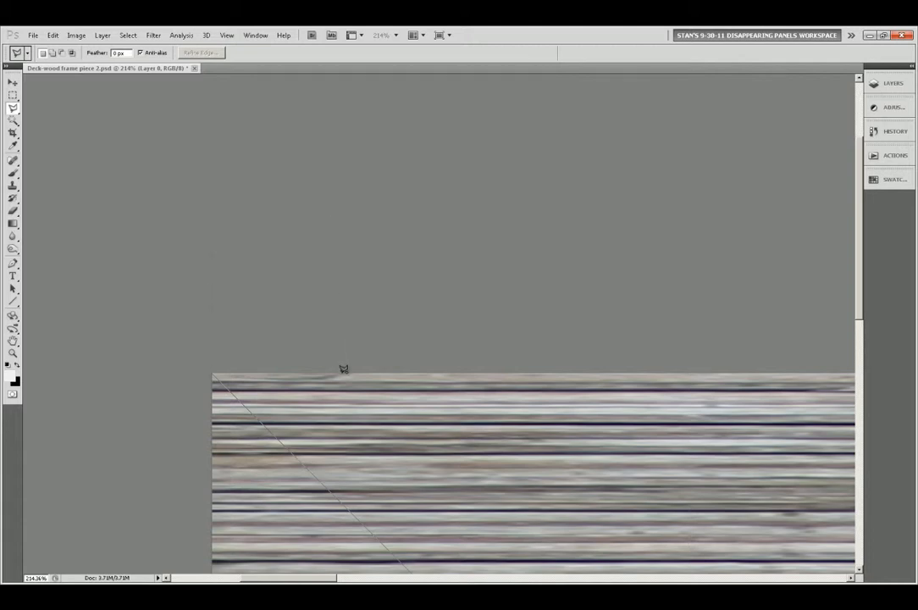
{"action": "double_click", "coordinate": [343, 369]}
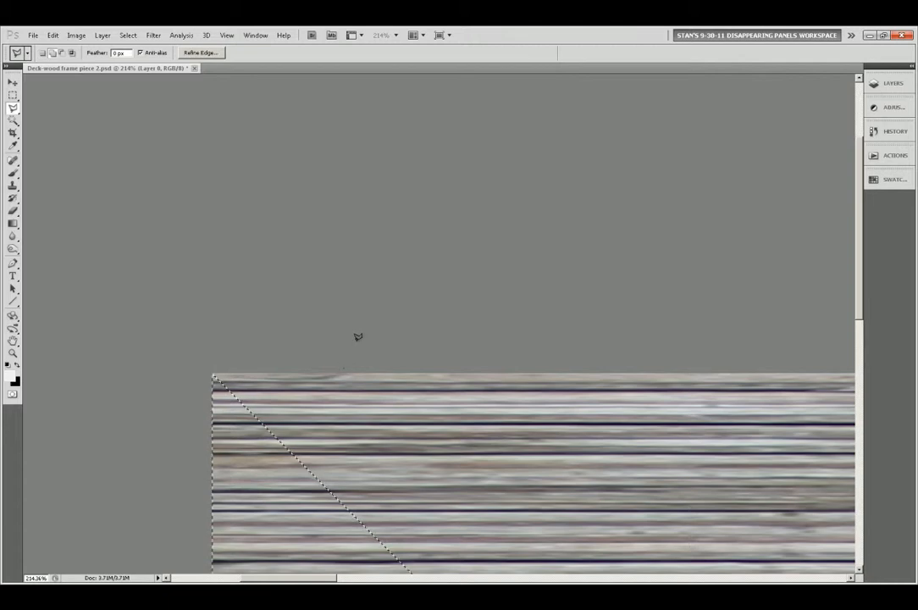
{"action": "scroll", "coordinate": [726, 338], "scroll_direction": "down", "scroll_amount": 5}
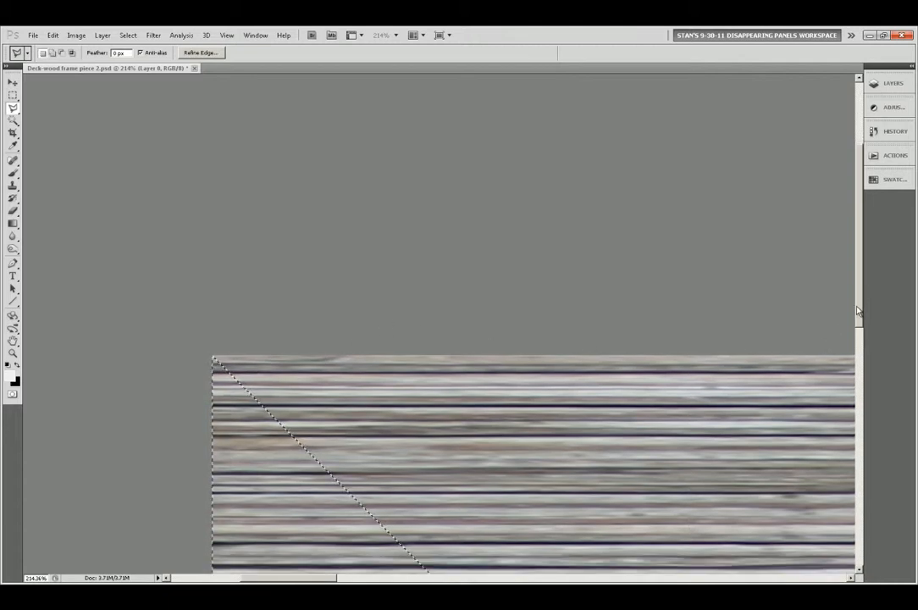
{"action": "scroll", "coordinate": [845, 373], "scroll_direction": "down", "scroll_amount": 2}
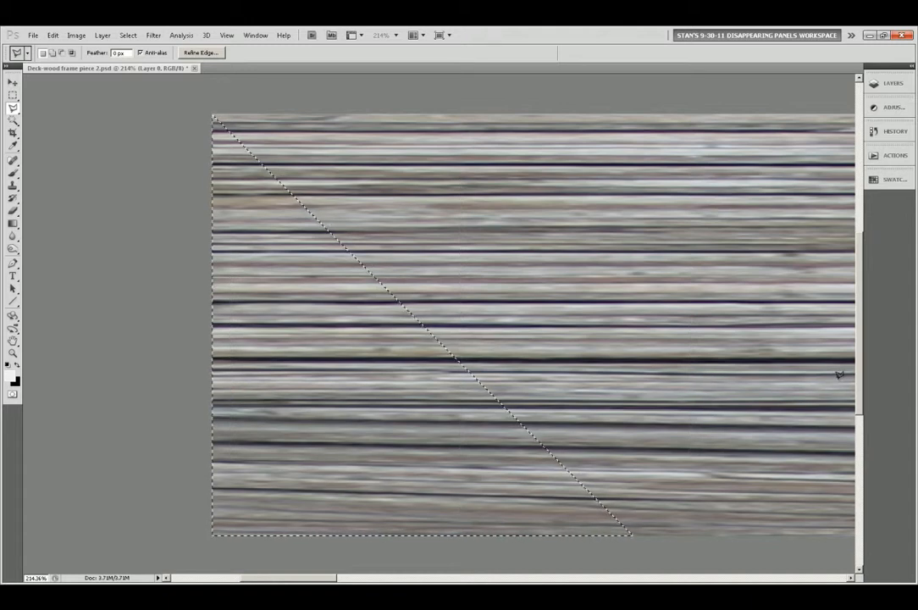
{"action": "key", "text": "Delete"}
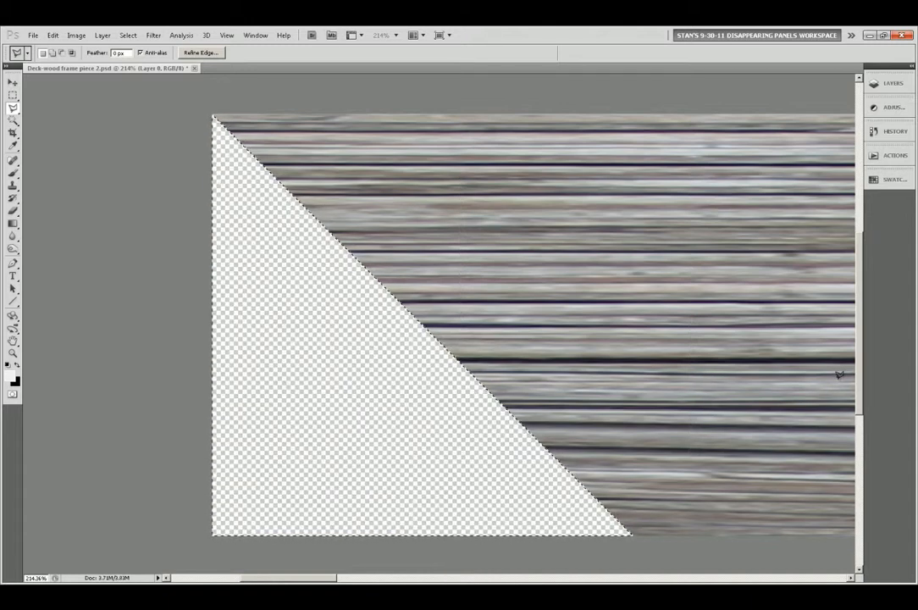
{"action": "key", "text": "ctrl+d"}
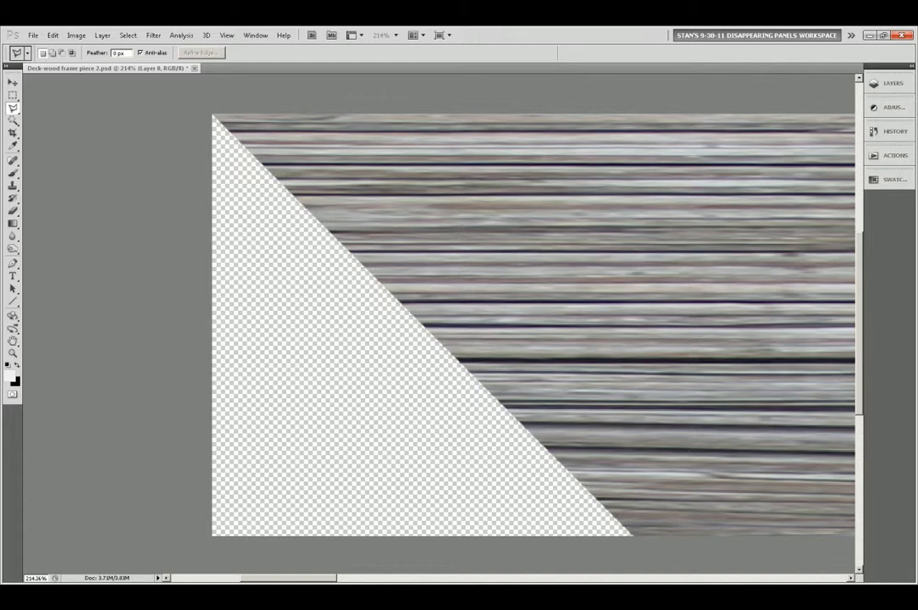
Step: Cut the matching 45-degree triangle off the wood strip's right end with the Polygonal Lasso and deselect
{"action": "left_click_drag", "start_coordinate": [318, 578], "coordinate": [751, 545]}
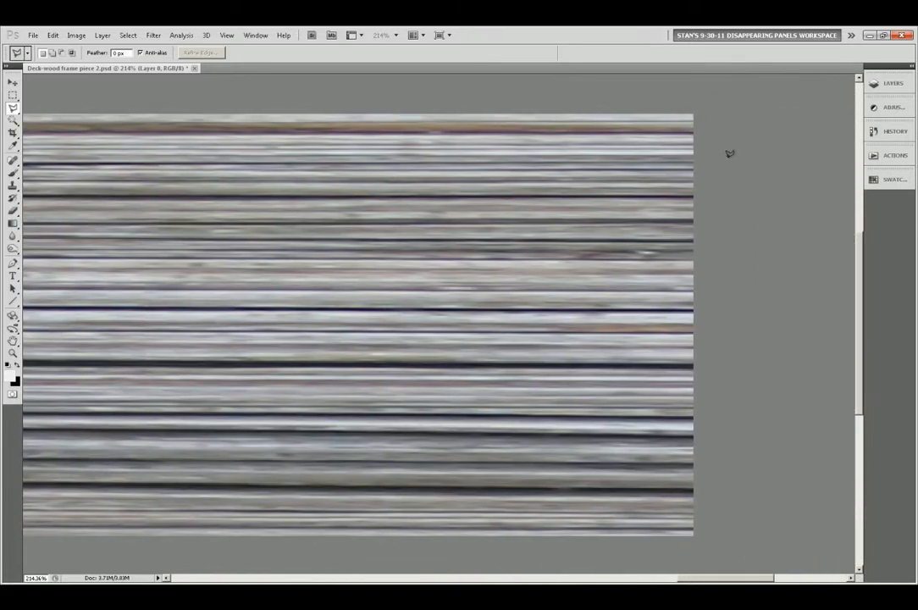
{"action": "left_click", "coordinate": [692, 115]}
{"action": "mouse_move", "coordinate": [301, 572]}
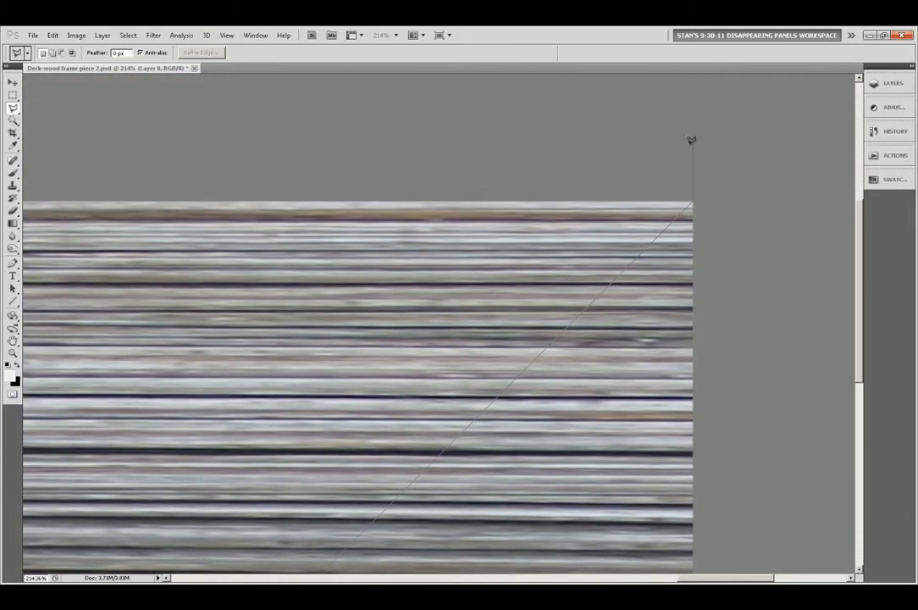
{"action": "double_click", "coordinate": [716, 195]}
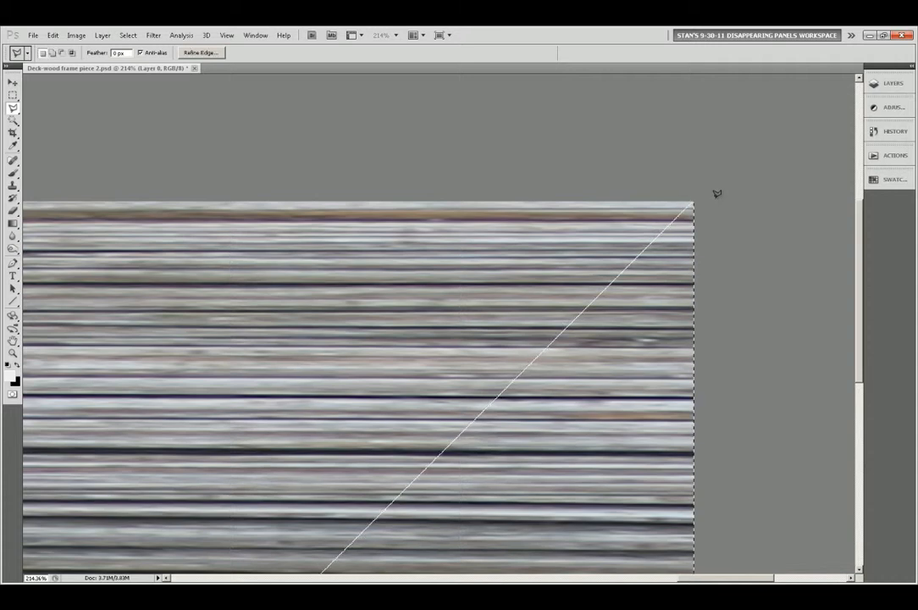
{"action": "key", "text": "Delete"}
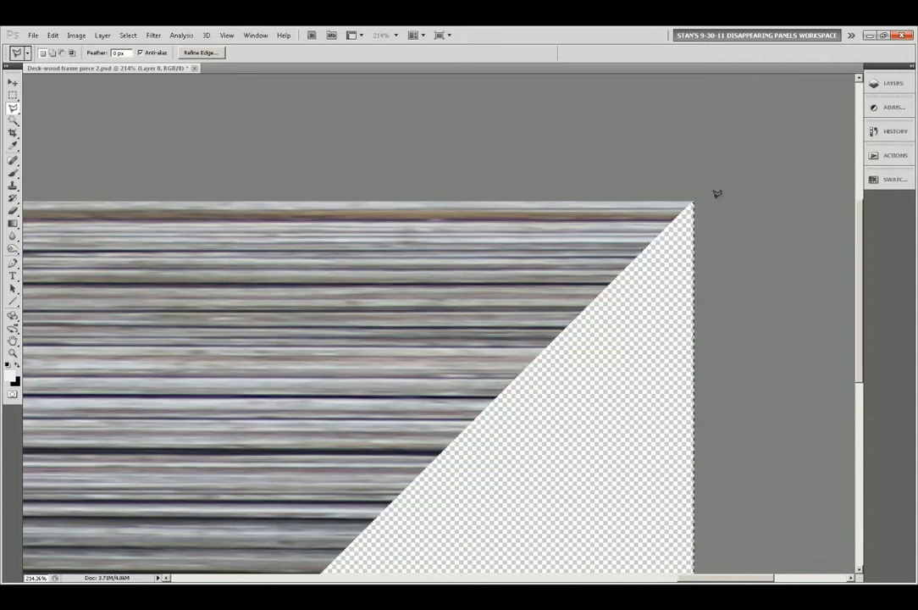
{"action": "key", "text": "ctrl+d"}
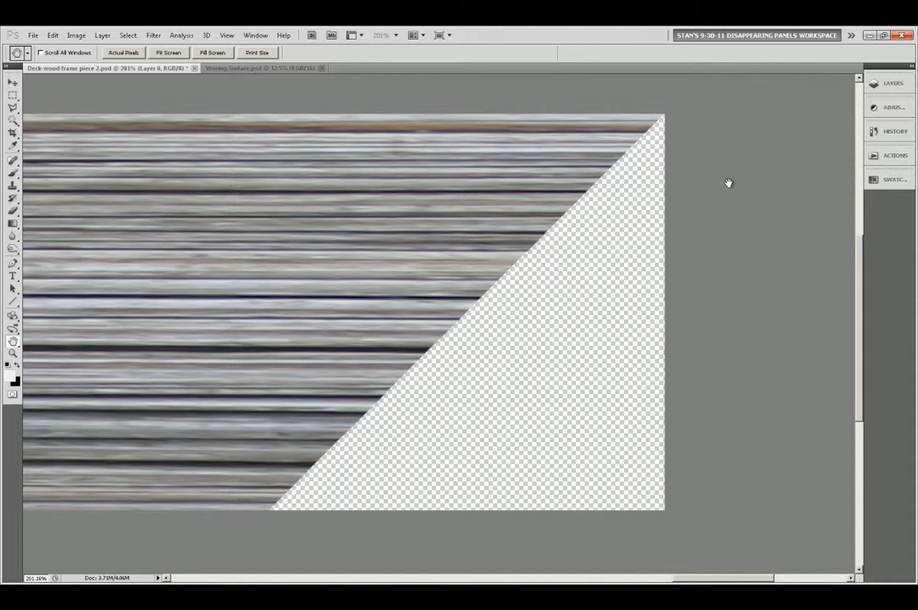
Step: Convert the mitred wood strip's layer to a Smart Object
{"action": "left_click", "coordinate": [889, 85]}
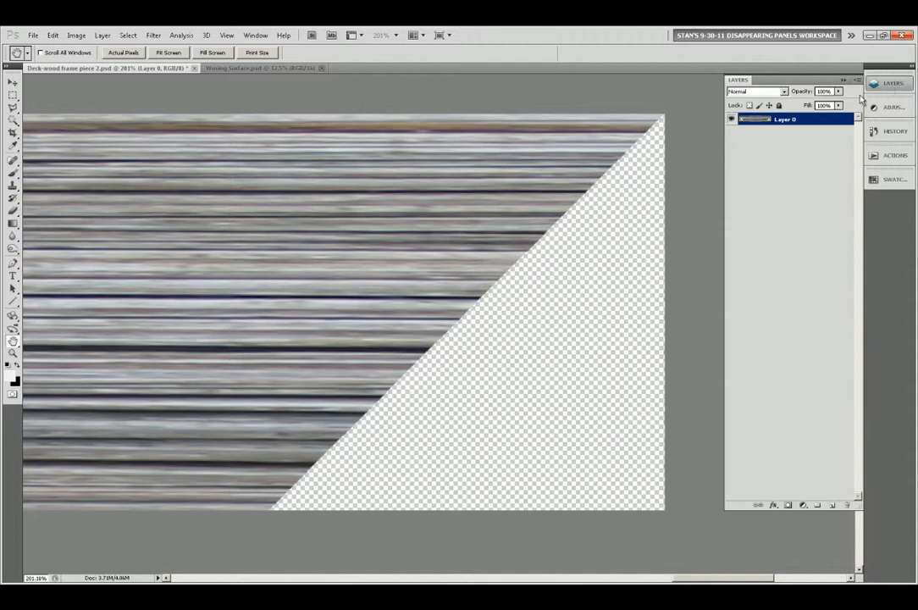
{"action": "right_click", "coordinate": [815, 120]}
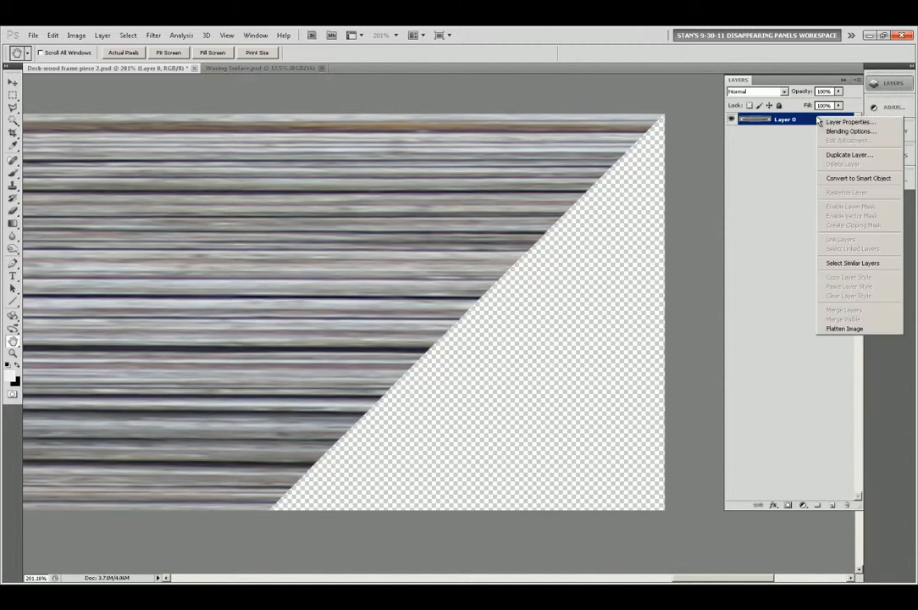
{"action": "left_click", "coordinate": [839, 178]}
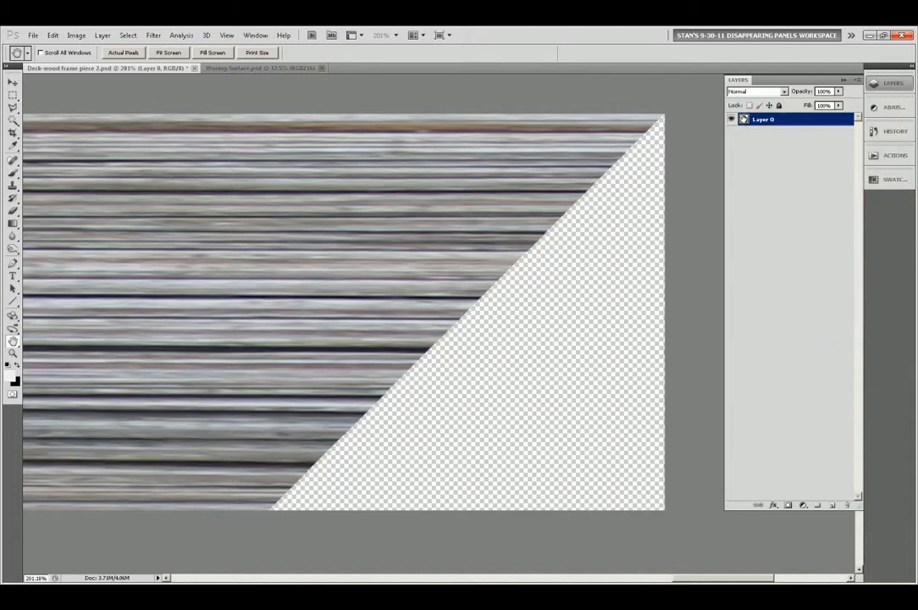
Step: Load the wood strip's pixels as a selection, copy them and switch to the blank working surface document
{"action": "right_click", "coordinate": [742, 119]}
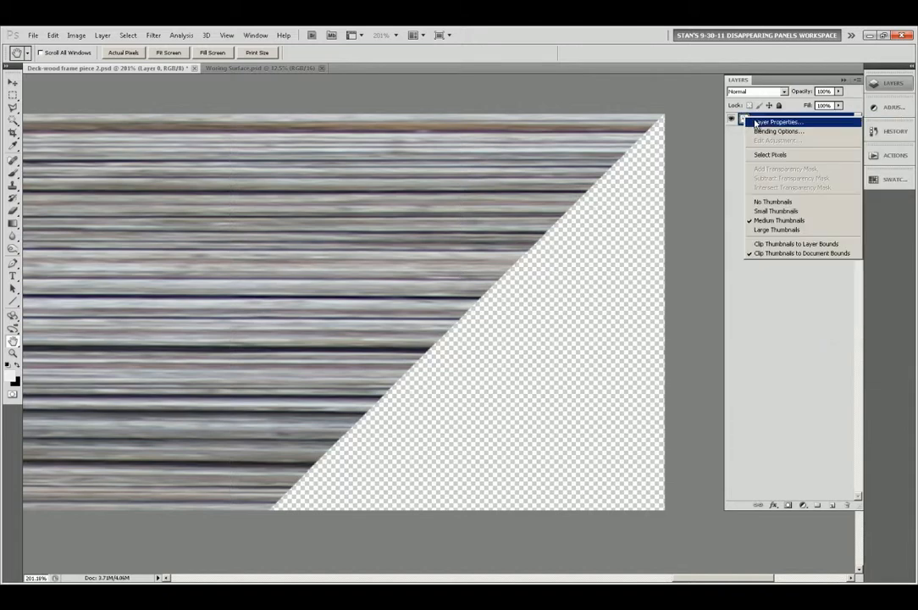
{"action": "left_click", "coordinate": [770, 155]}
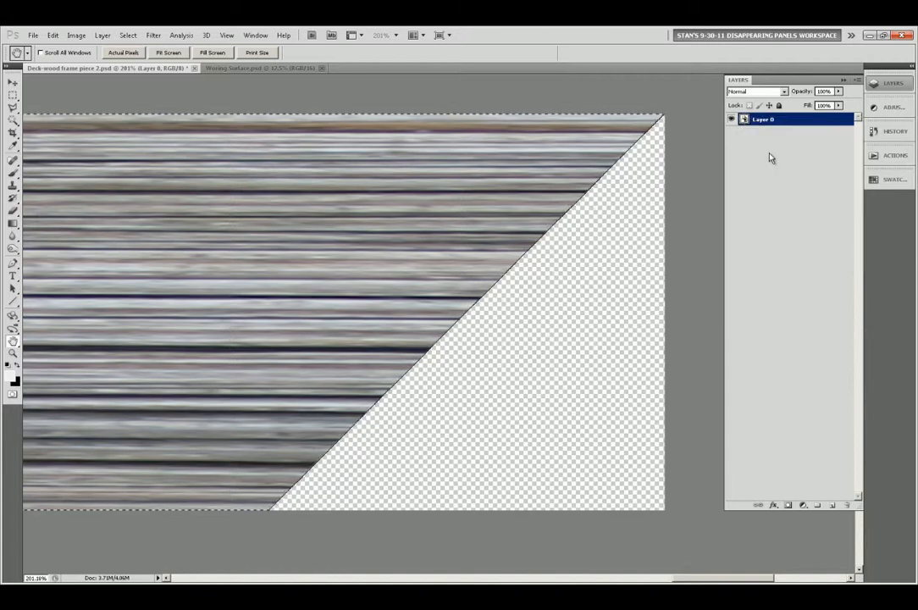
{"action": "scroll", "coordinate": [548, 152], "scroll_direction": "down", "scroll_amount": 20}
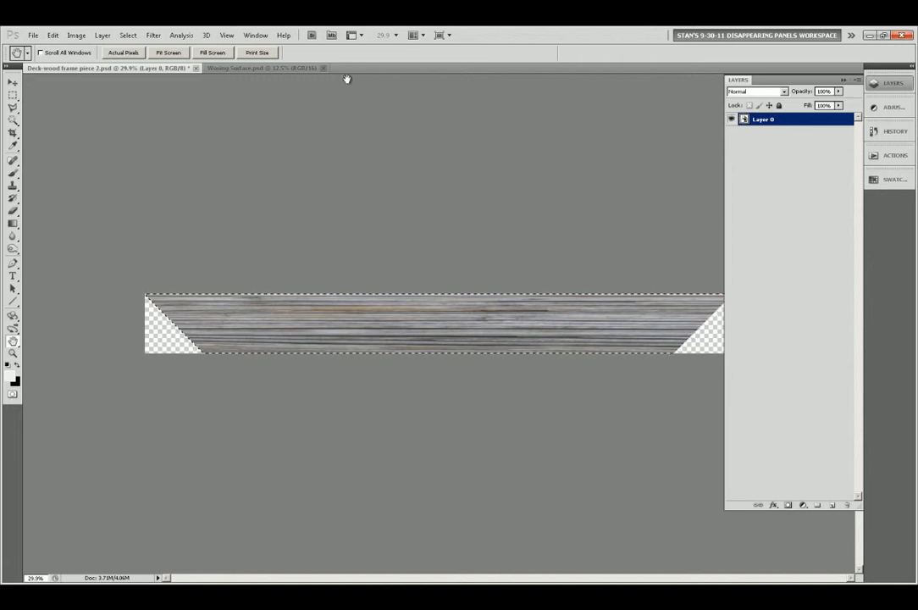
{"action": "left_click", "coordinate": [53, 35]}
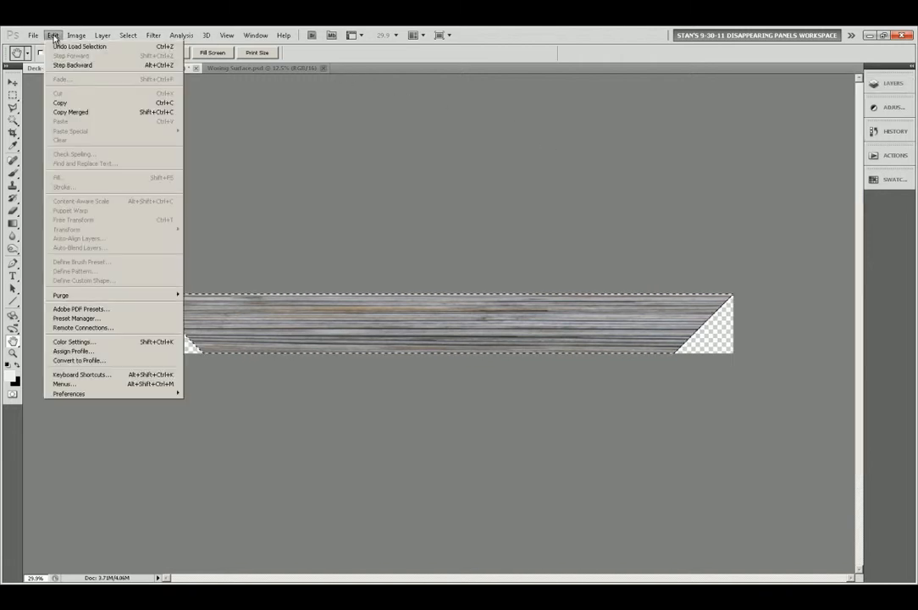
{"action": "left_click", "coordinate": [58, 103]}
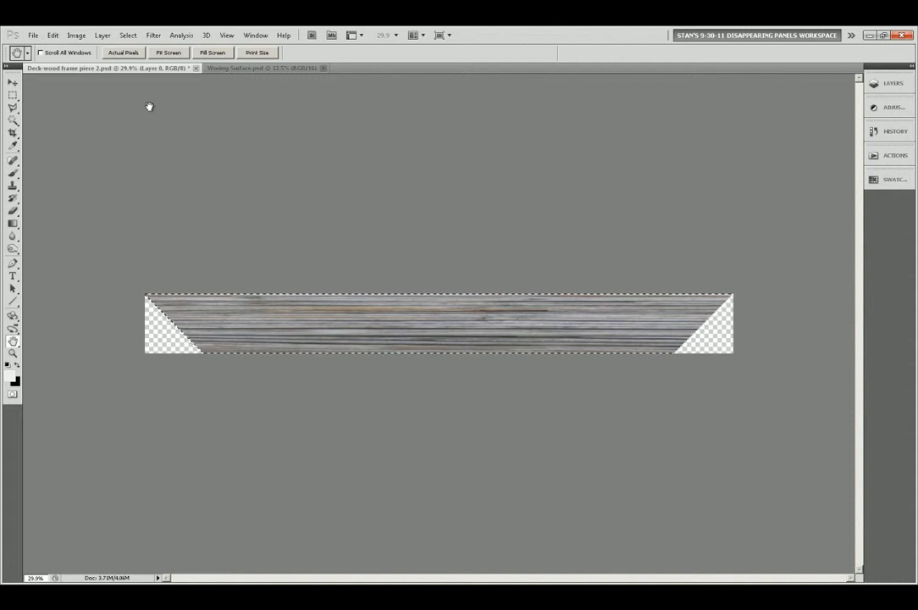
{"action": "left_click", "coordinate": [234, 68]}
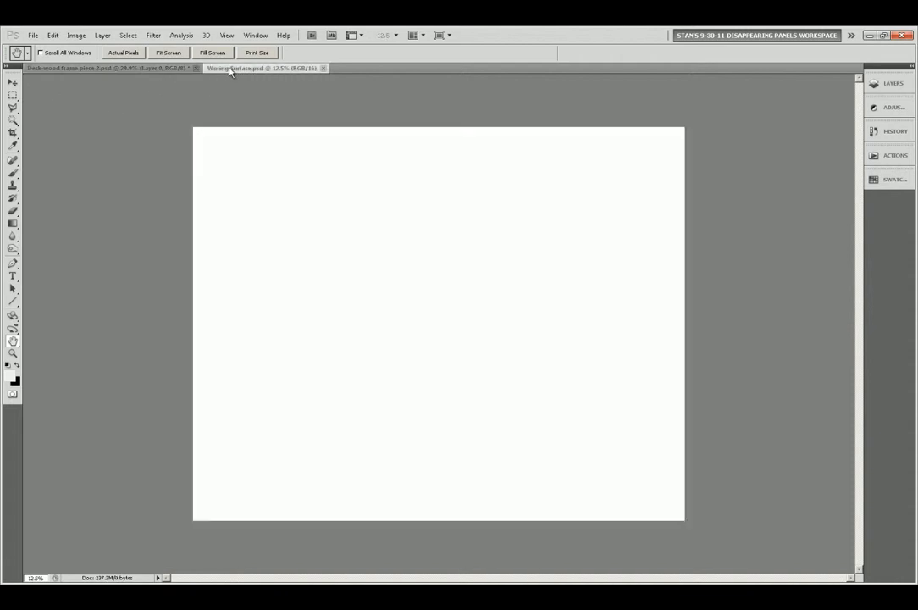
Step: Paste the copied wood strip into the blank document and move it up to the upper part of the canvas
{"action": "left_click", "coordinate": [53, 34]}
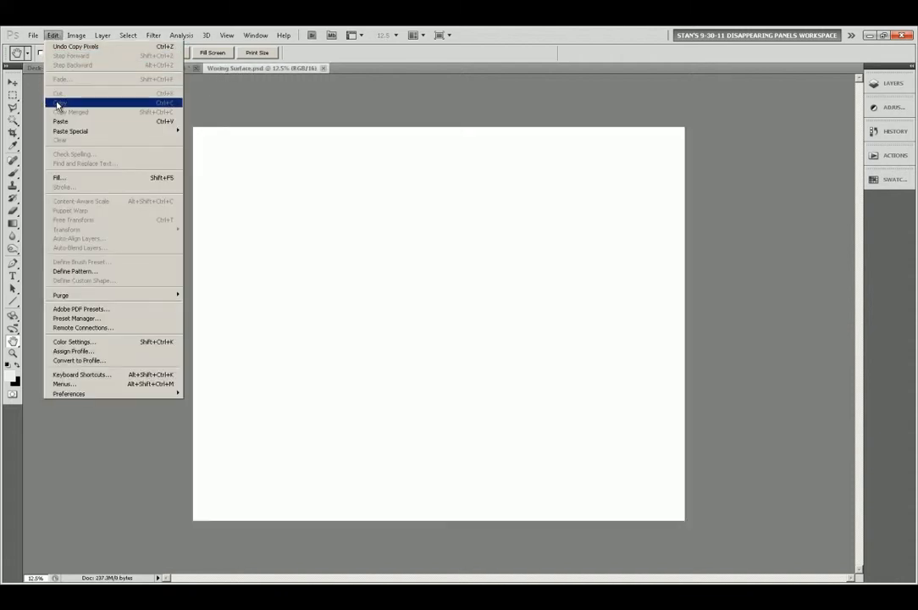
{"action": "left_click", "coordinate": [60, 119]}
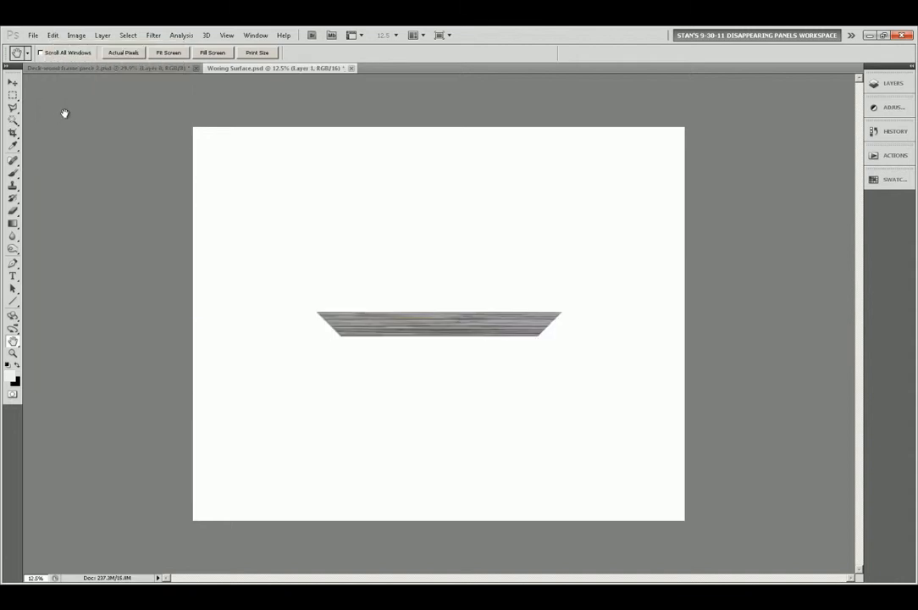
{"action": "left_click", "coordinate": [13, 82]}
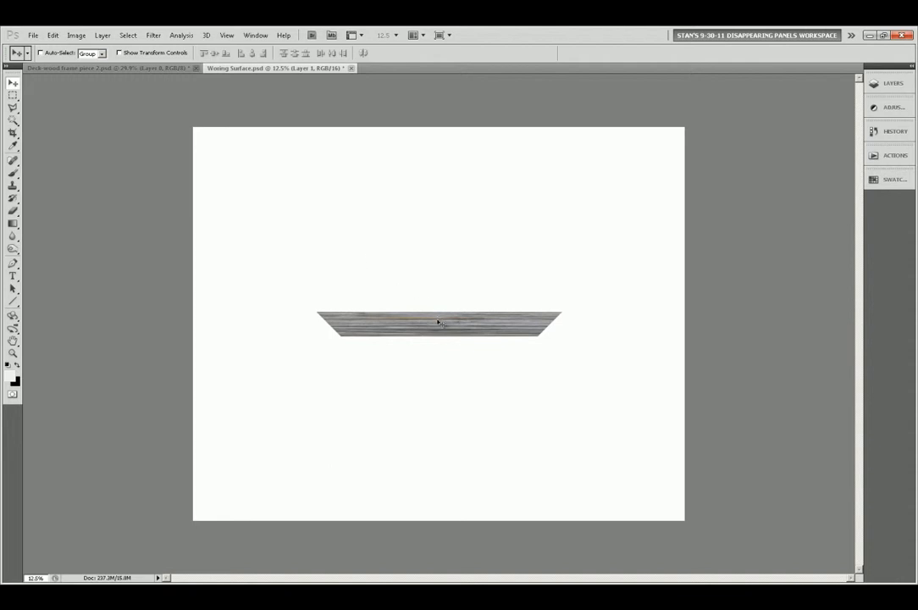
{"action": "left_click_drag", "start_coordinate": [438, 321], "coordinate": [439, 210]}
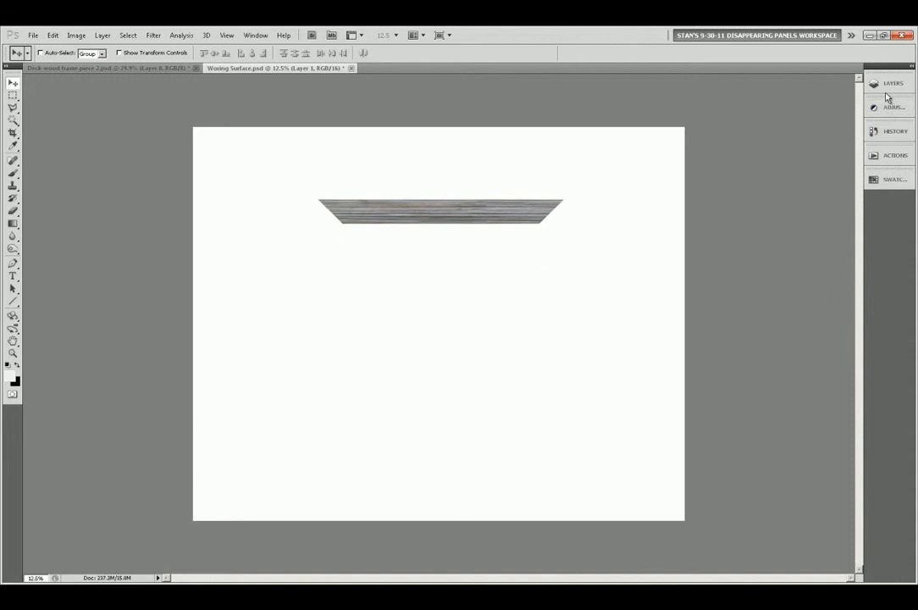
Step: Paste a second wood strip and move it near the canvas's lower edge, and paste a third one at the centre
{"action": "left_click", "coordinate": [52, 35]}
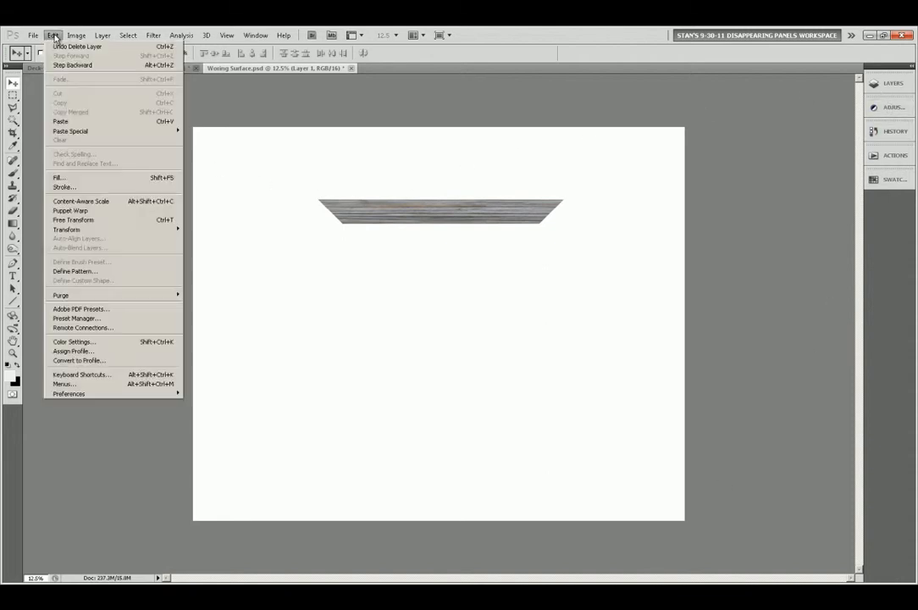
{"action": "left_click", "coordinate": [67, 121]}
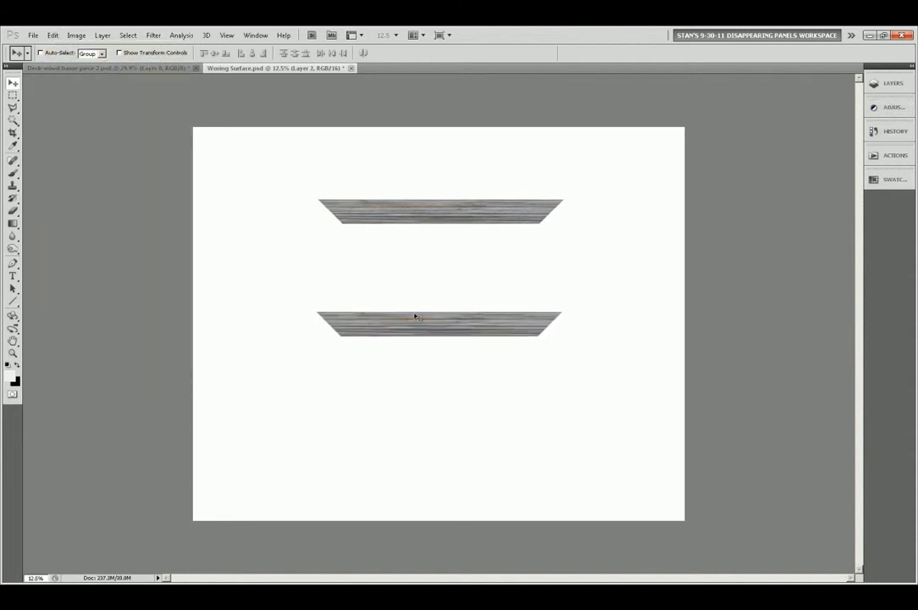
{"action": "left_click_drag", "start_coordinate": [424, 339], "coordinate": [422, 499]}
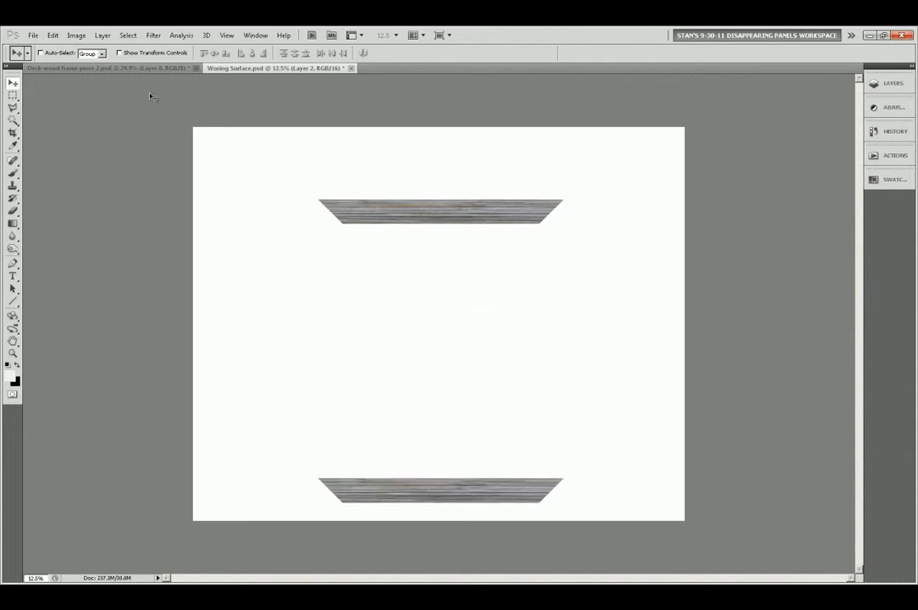
{"action": "left_click", "coordinate": [52, 35]}
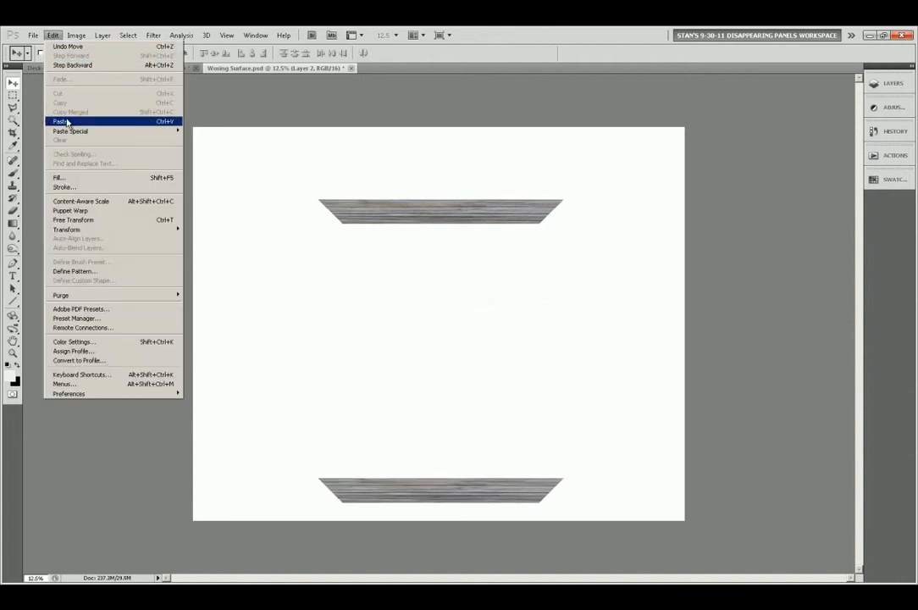
{"action": "left_click", "coordinate": [67, 121]}
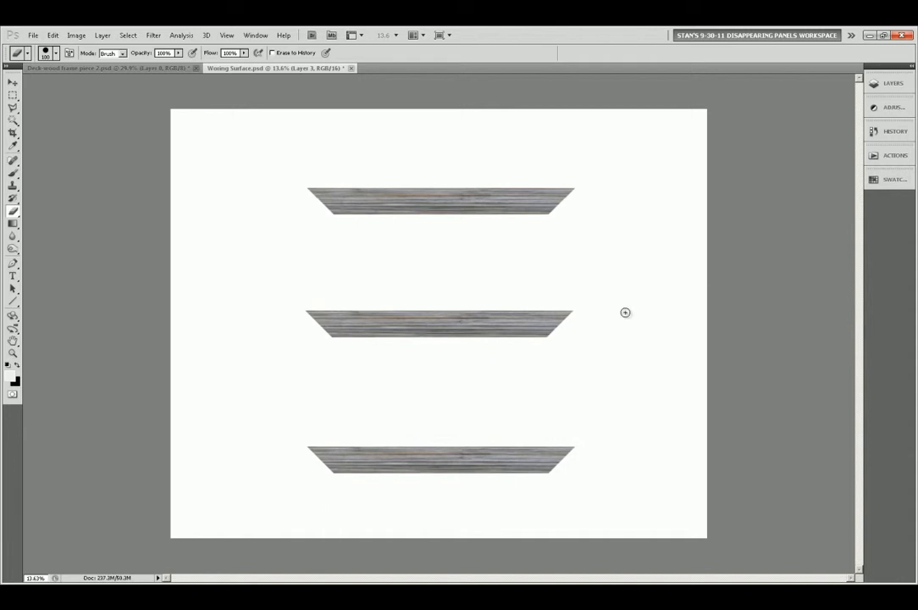
Step: Show the rulers and place vertical guides at 10 inches, on the middle strip's left tip, and at 14 inches
{"action": "scroll", "coordinate": [616, 327], "scroll_direction": "up", "scroll_amount": 5}
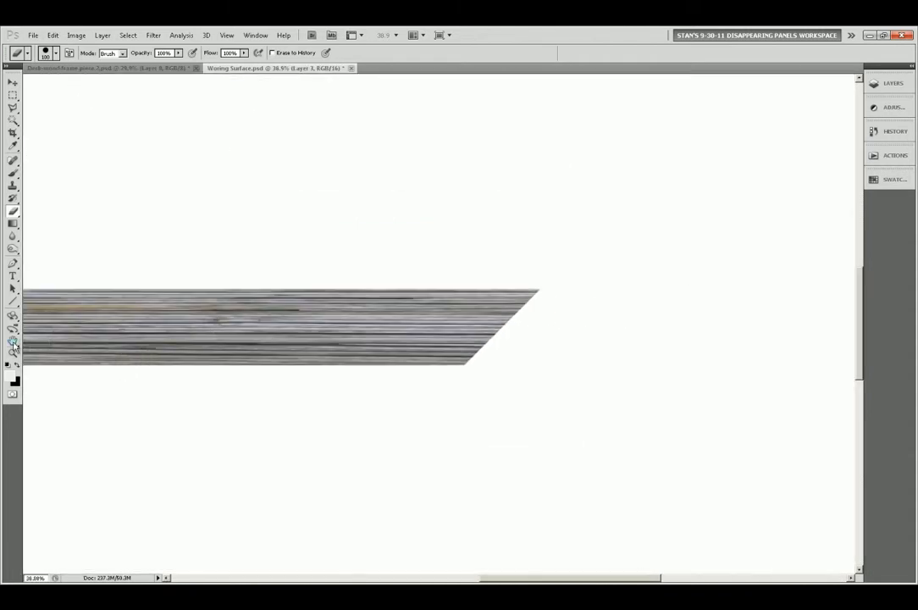
{"action": "key", "text": "h"}
{"action": "left_click_drag", "start_coordinate": [82, 343], "coordinate": [453, 349]}
{"action": "scroll", "coordinate": [453, 349], "scroll_direction": "up", "scroll_amount": 2}
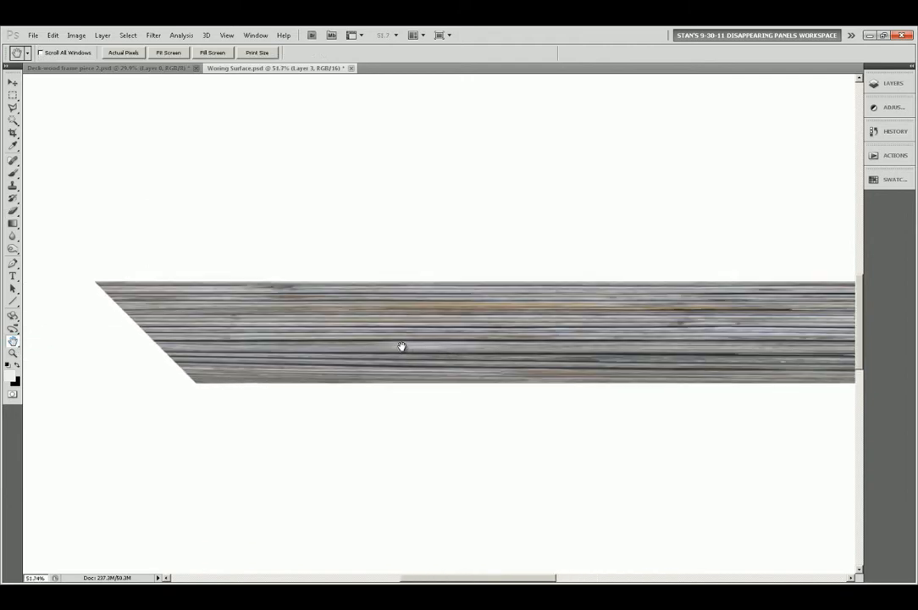
{"action": "left_click", "coordinate": [227, 37]}
{"action": "left_click", "coordinate": [236, 195]}
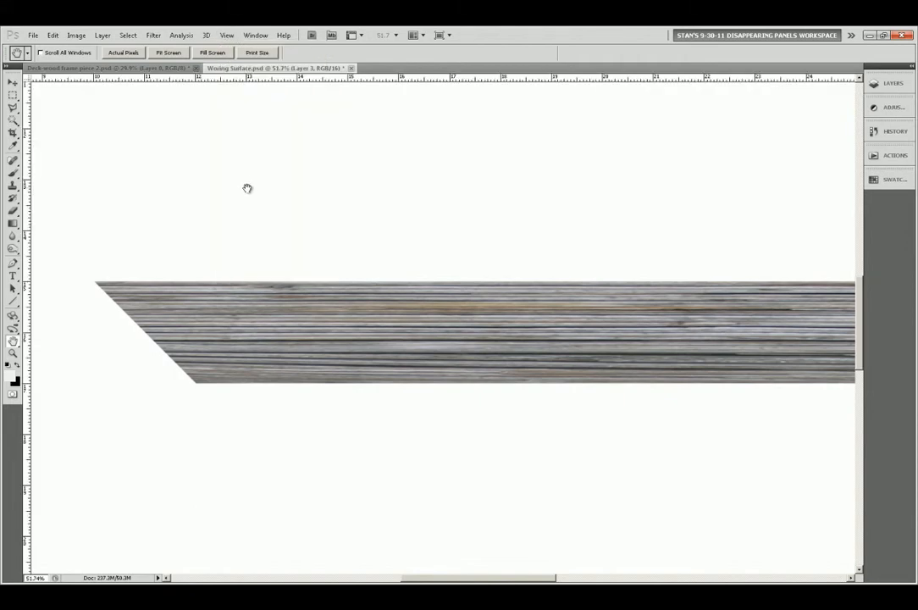
{"action": "scroll", "coordinate": [70, 165], "scroll_direction": "up", "scroll_amount": 1}
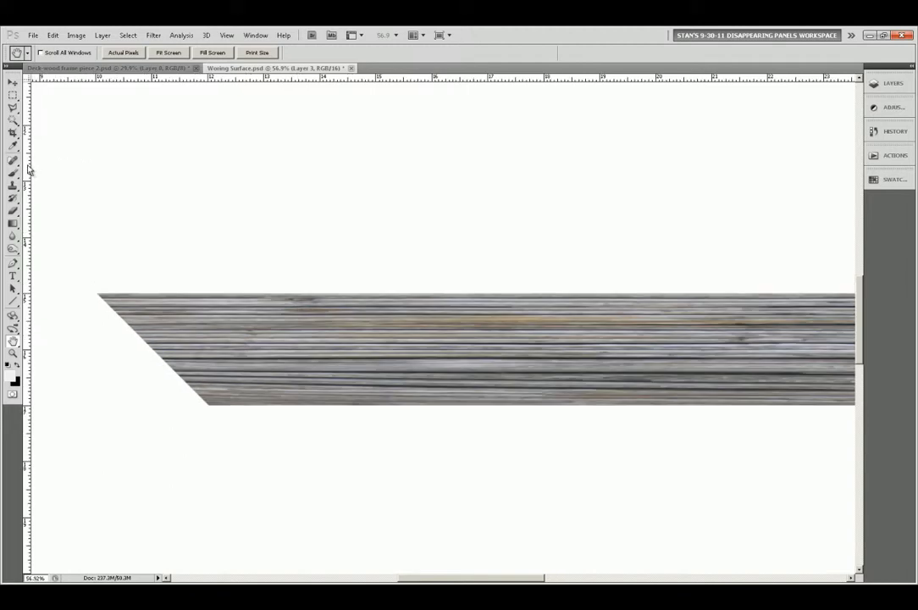
{"action": "left_click_drag", "start_coordinate": [27, 169], "coordinate": [93, 177]}
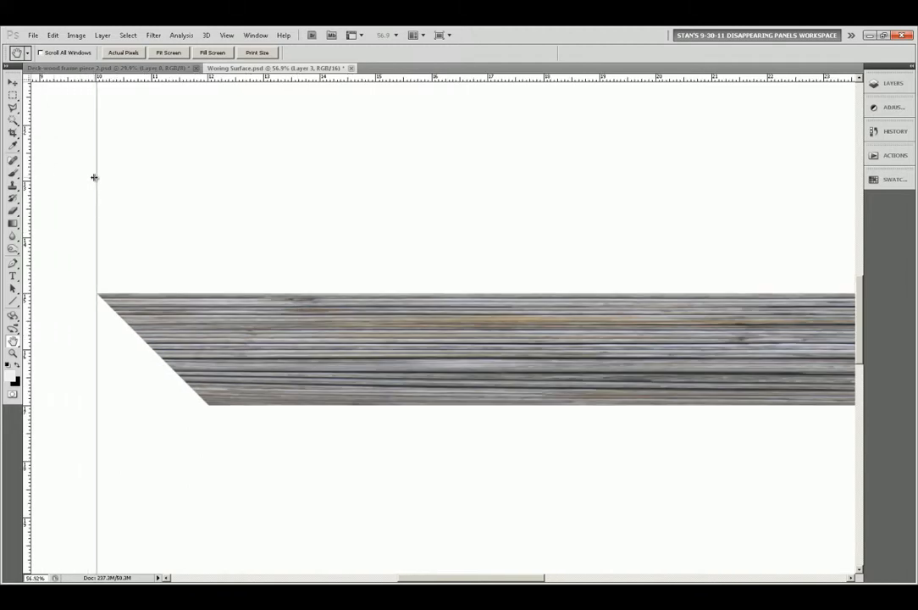
{"action": "left_click_drag", "start_coordinate": [28, 162], "coordinate": [320, 182]}
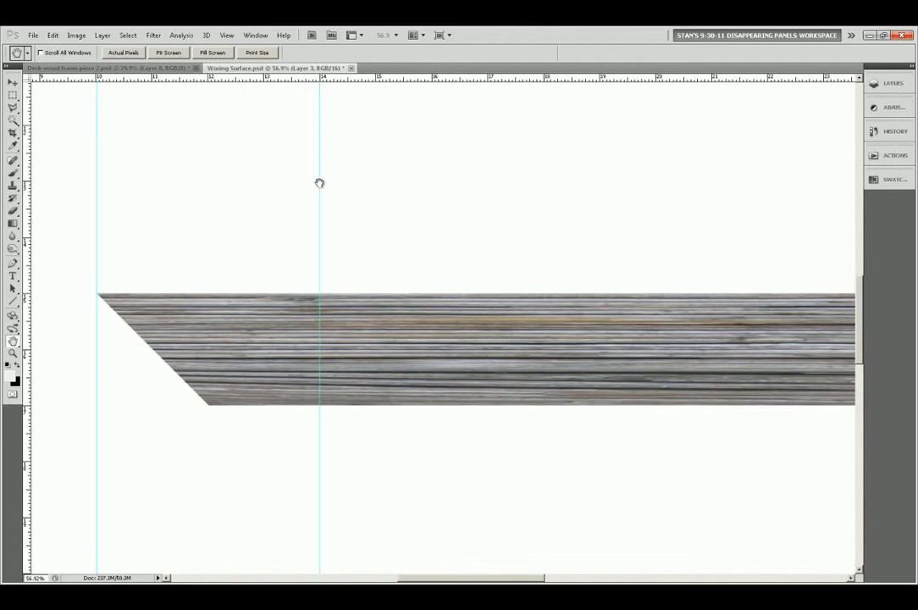
Step: Select a 45-degree triangle from the 14-inch guide on the middle strip with the Polygonal Lasso, delete it and deselect
{"action": "left_click", "coordinate": [13, 108]}
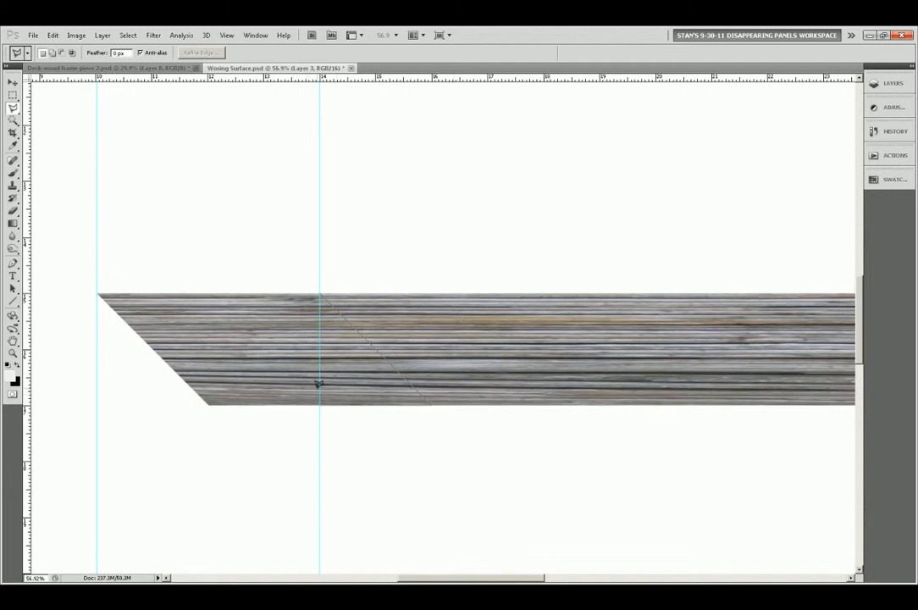
{"action": "left_click", "coordinate": [339, 289]}
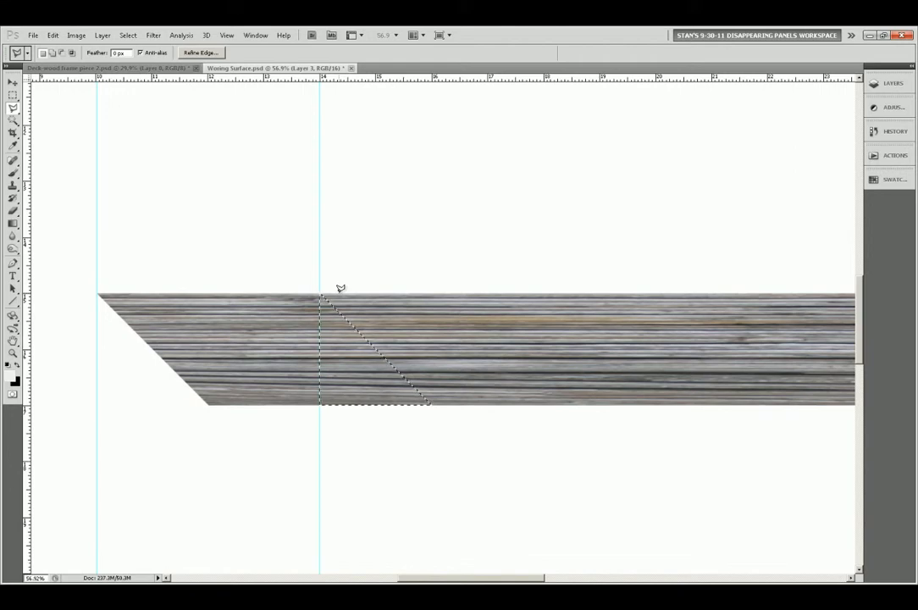
{"action": "key", "text": "Delete"}
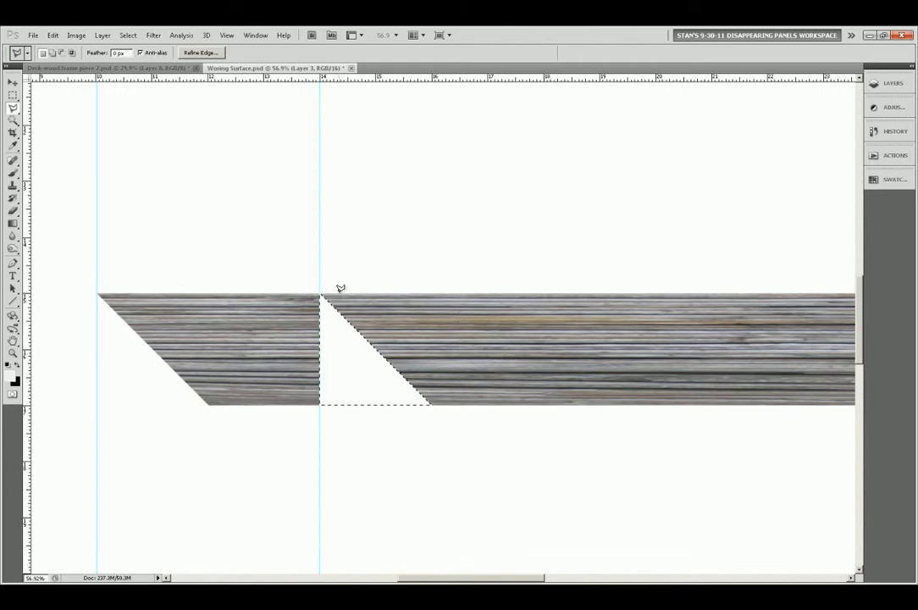
{"action": "key", "text": "ctrl+d"}
Step: Erase the leftover piece of the middle strip between the 10-inch and 14-inch guides with the Eraser
{"action": "left_click", "coordinate": [13, 211]}
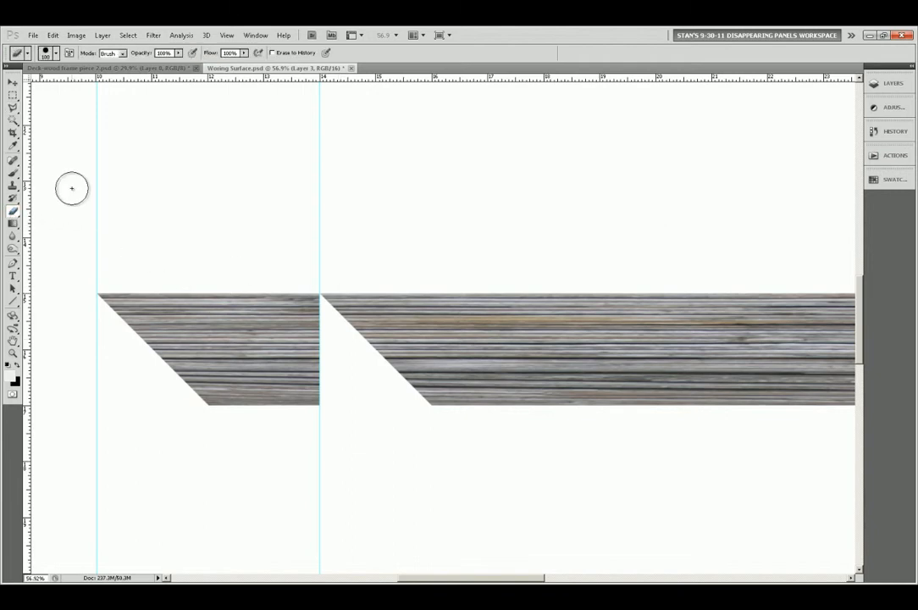
{"action": "mouse_move", "coordinate": [247, 292]}
{"action": "left_mouse_down"}
{"action": "mouse_move", "coordinate": [237, 408]}
{"action": "mouse_move", "coordinate": [211, 378]}
{"action": "mouse_move", "coordinate": [203, 291]}
{"action": "mouse_move", "coordinate": [161, 379]}
{"action": "mouse_move", "coordinate": [120, 293]}
{"action": "mouse_move", "coordinate": [71, 337]}
{"action": "mouse_move", "coordinate": [223, 358]}
{"action": "mouse_move", "coordinate": [272, 292]}
{"action": "mouse_move", "coordinate": [298, 309]}
{"action": "mouse_move", "coordinate": [304, 297]}
{"action": "mouse_move", "coordinate": [323, 397]}
{"action": "mouse_move", "coordinate": [268, 369]}
{"action": "left_mouse_up"}
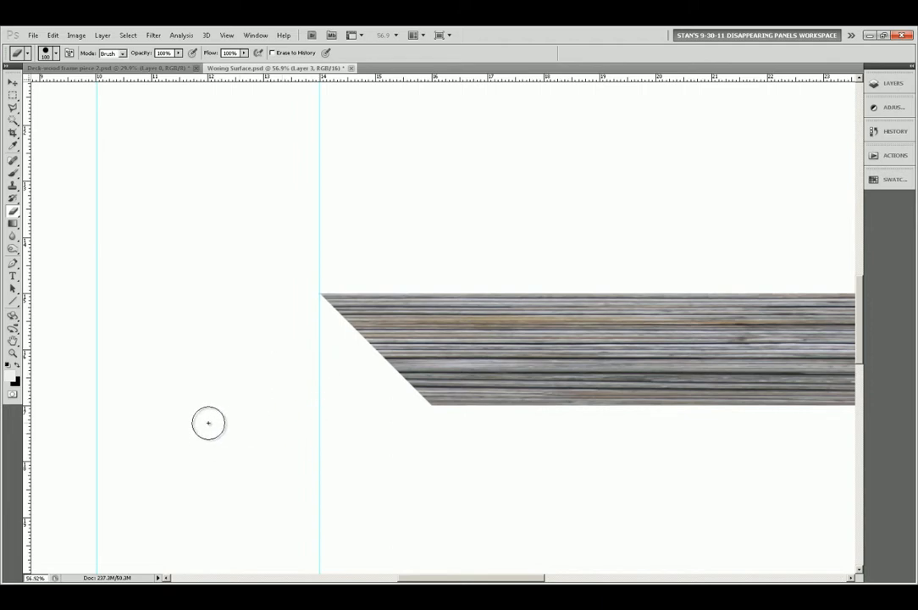
{"action": "scroll", "coordinate": [243, 431], "scroll_direction": "down", "scroll_amount": 15}
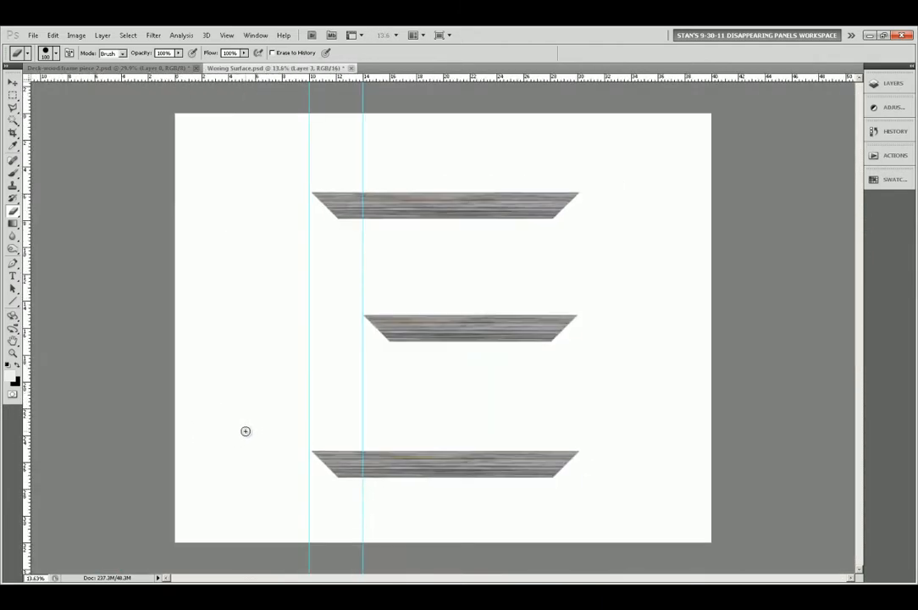
Step: Remove both vertical guides from the canvas
{"action": "key", "text": "v"}
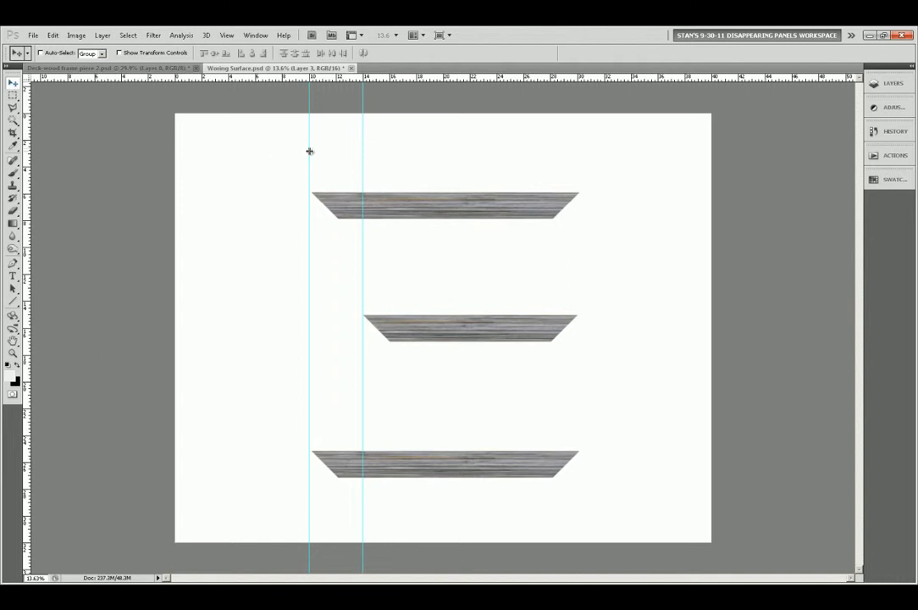
{"action": "left_click_drag", "start_coordinate": [310, 151], "coordinate": [25, 127]}
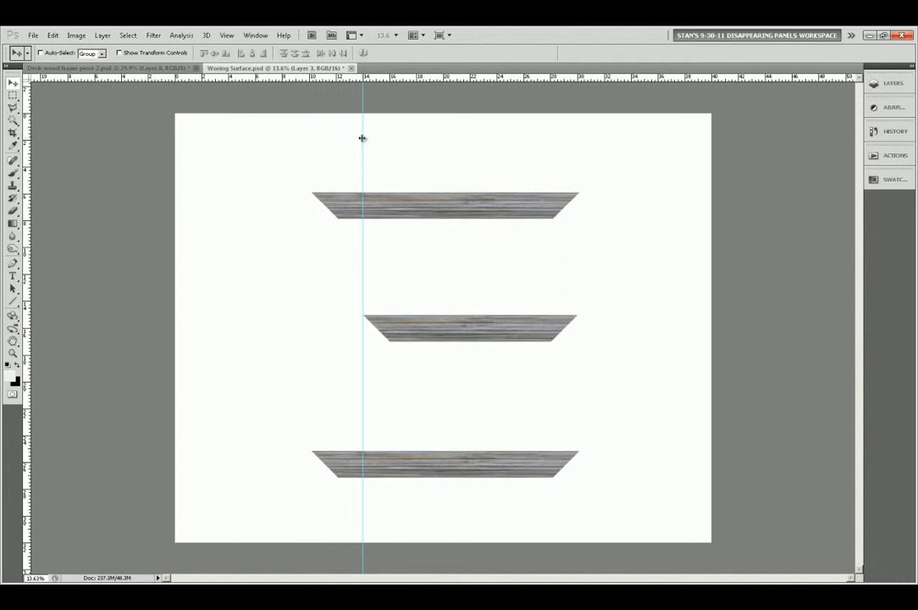
{"action": "left_click_drag", "start_coordinate": [359, 138], "coordinate": [7, 66]}
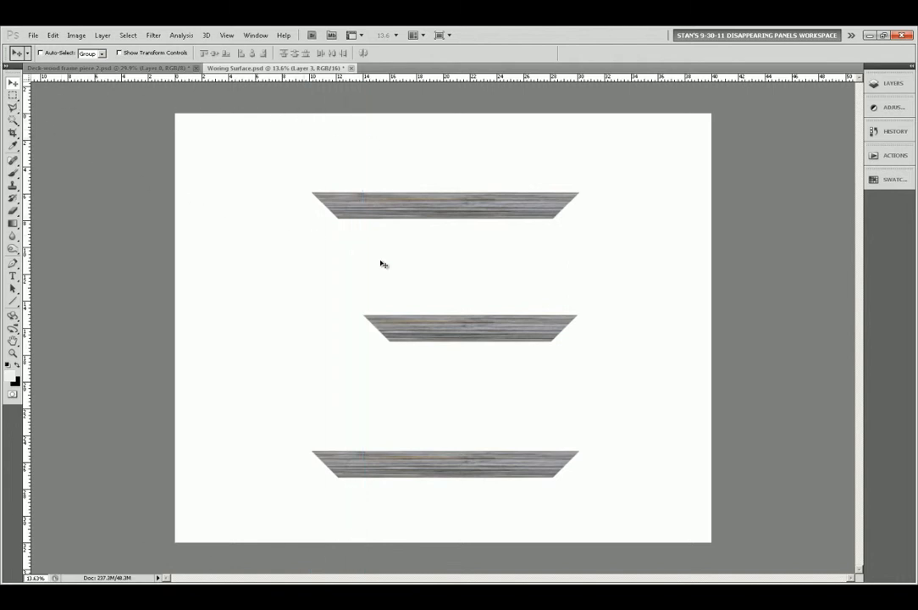
Step: Make the shortened middle strip's layer active and load its pixels as a selection
{"action": "right_click", "coordinate": [477, 330]}
{"action": "left_click", "coordinate": [488, 334]}
{"action": "key", "text": "F7"}
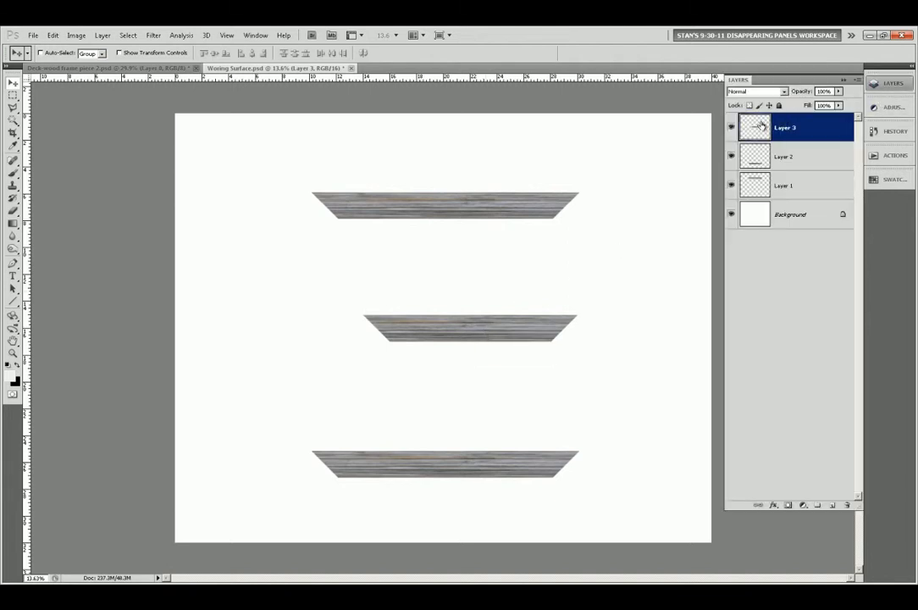
{"action": "right_click", "coordinate": [756, 127]}
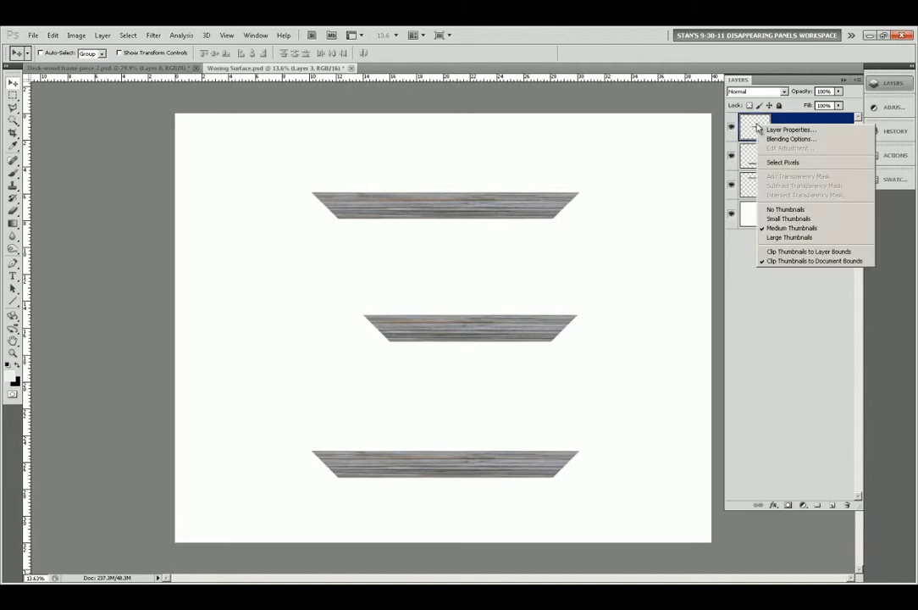
{"action": "left_click", "coordinate": [772, 164]}
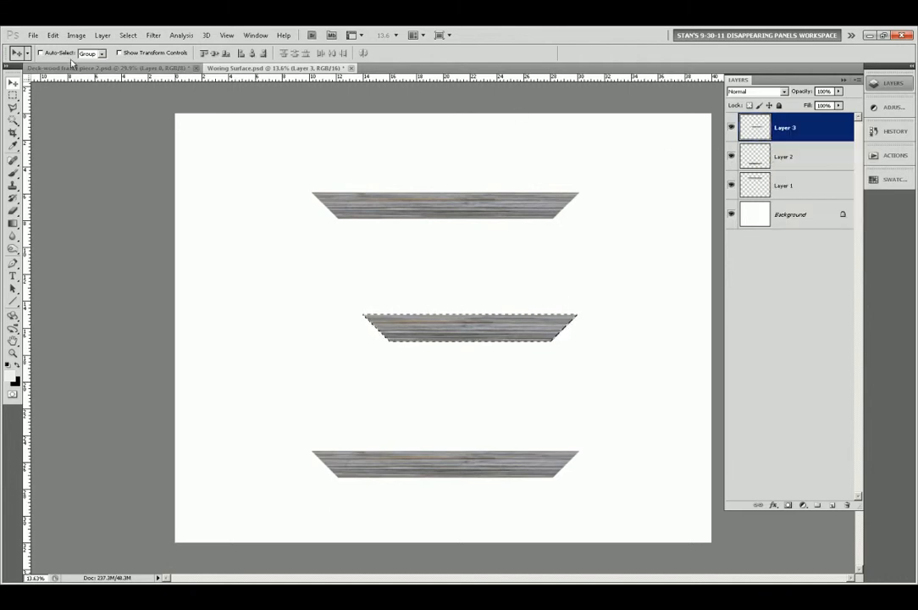
Step: Copy and paste the shortened strip, and move the copy up between the top strip and the original short strip
{"action": "left_click", "coordinate": [52, 34]}
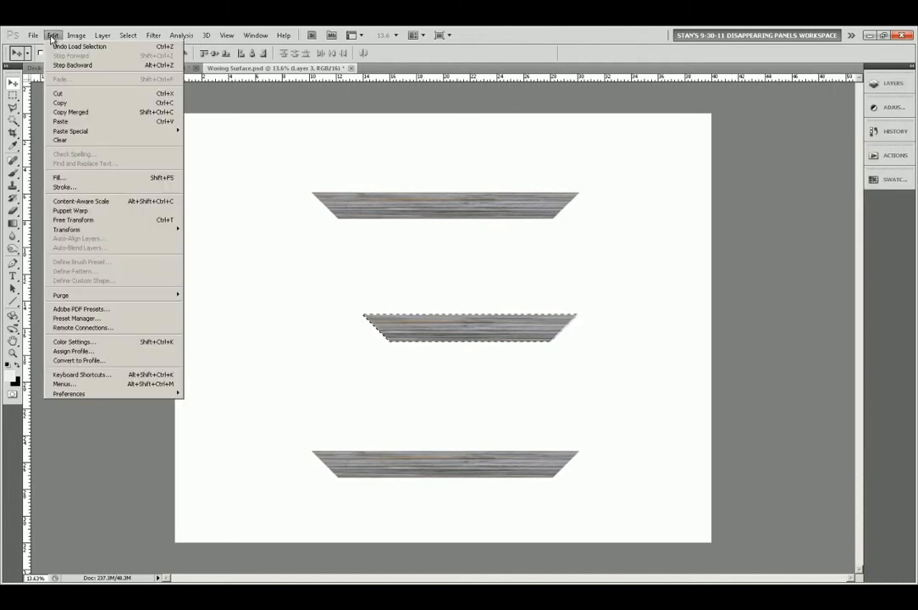
{"action": "left_click", "coordinate": [60, 103]}
{"action": "left_click", "coordinate": [54, 38]}
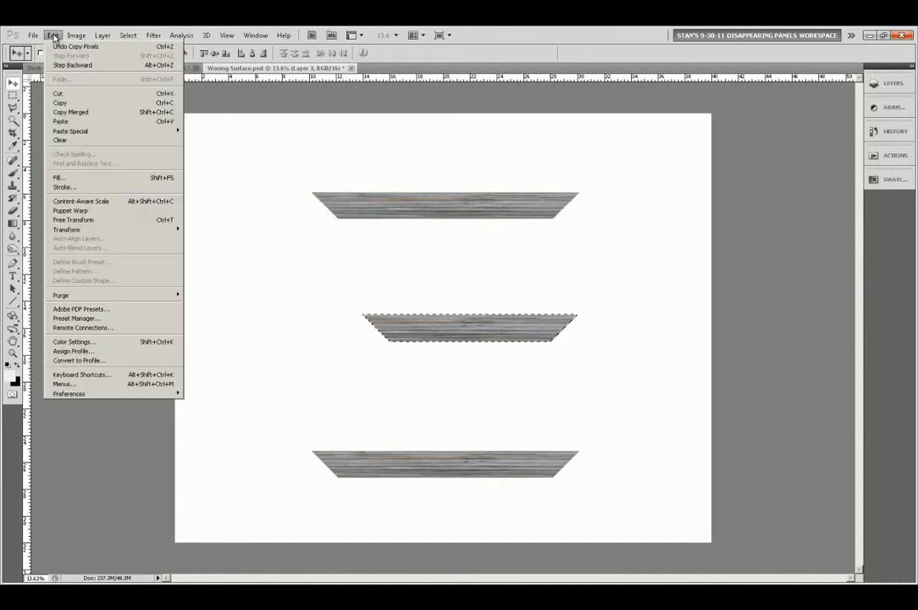
{"action": "left_click", "coordinate": [62, 121]}
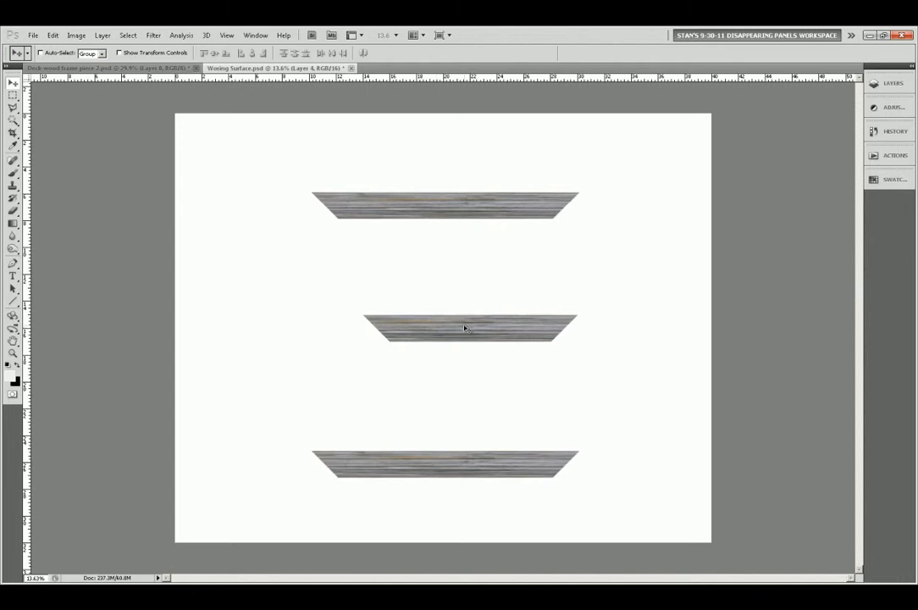
{"action": "left_click_drag", "start_coordinate": [464, 328], "coordinate": [443, 267]}
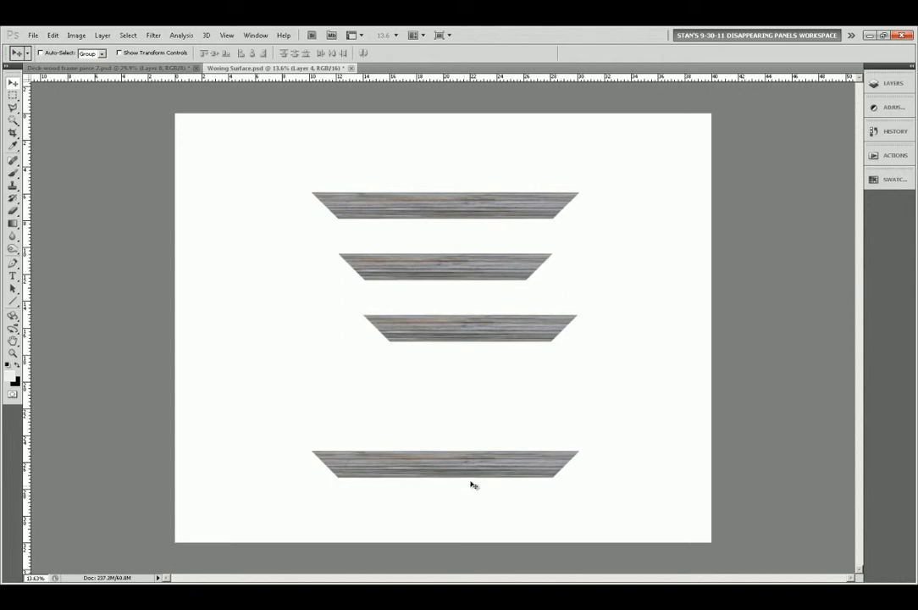
Step: Select the layer of the uppermost long strip and rename it Top
{"action": "right_click", "coordinate": [461, 208]}
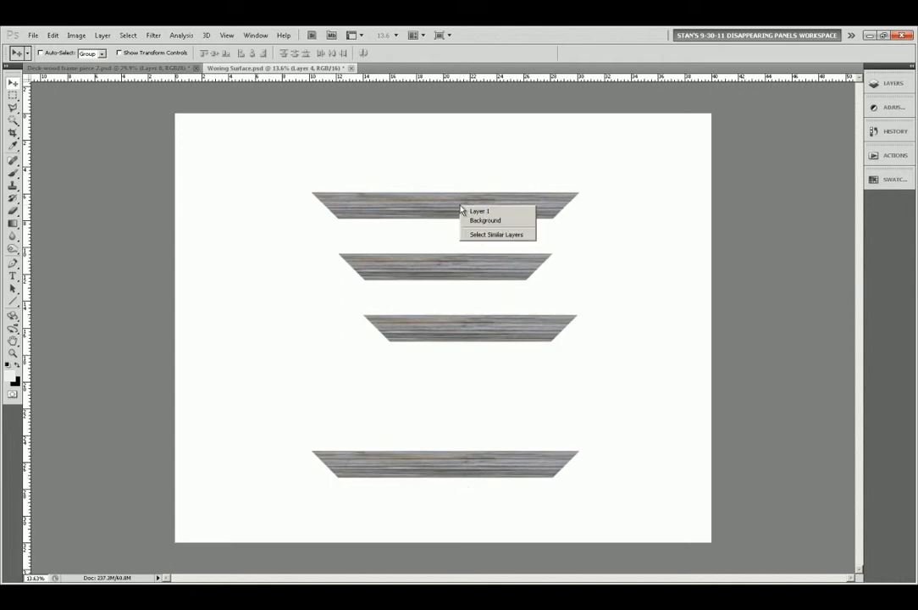
{"action": "left_click", "coordinate": [476, 211]}
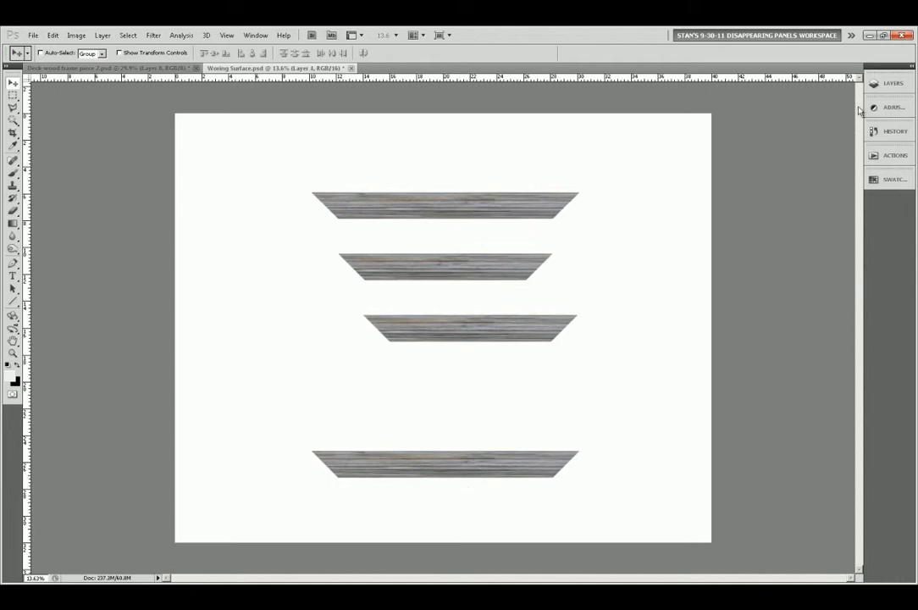
{"action": "left_click", "coordinate": [889, 86]}
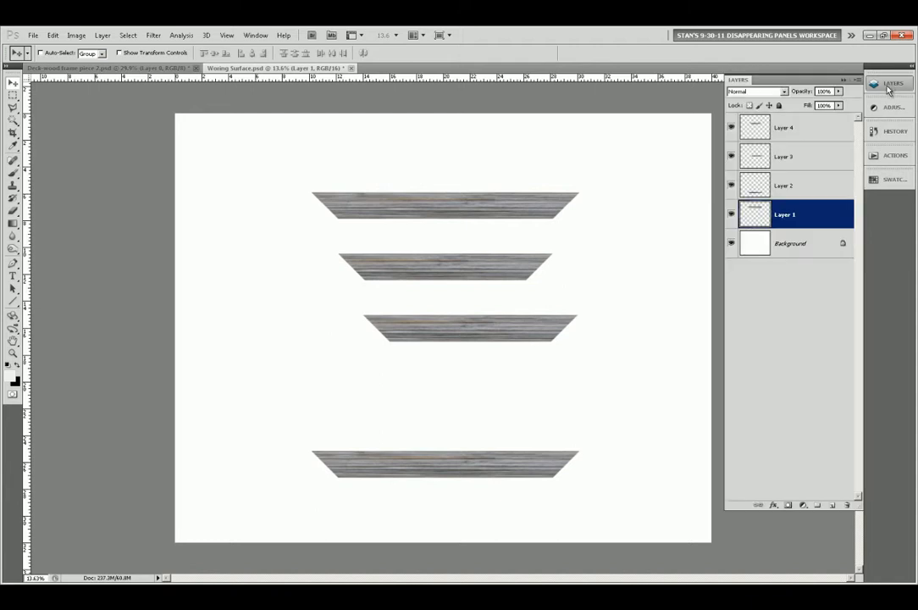
{"action": "right_click", "coordinate": [818, 213]}
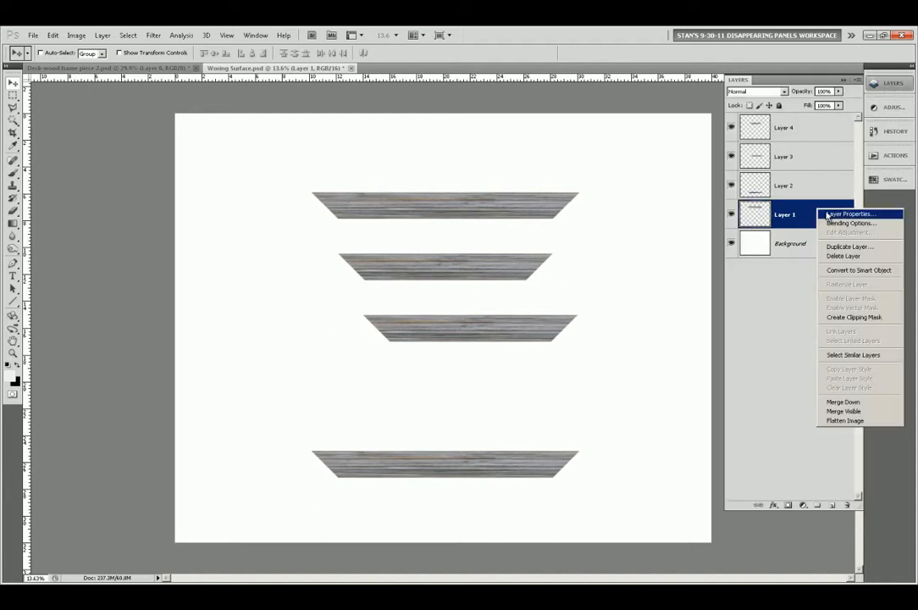
{"action": "left_click", "coordinate": [828, 214]}
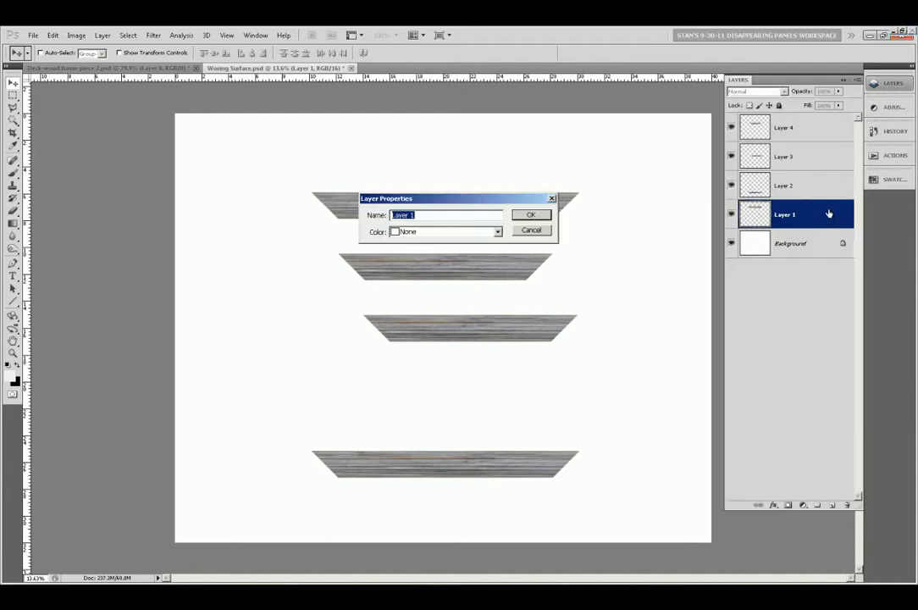
{"action": "type", "text": "Top"}
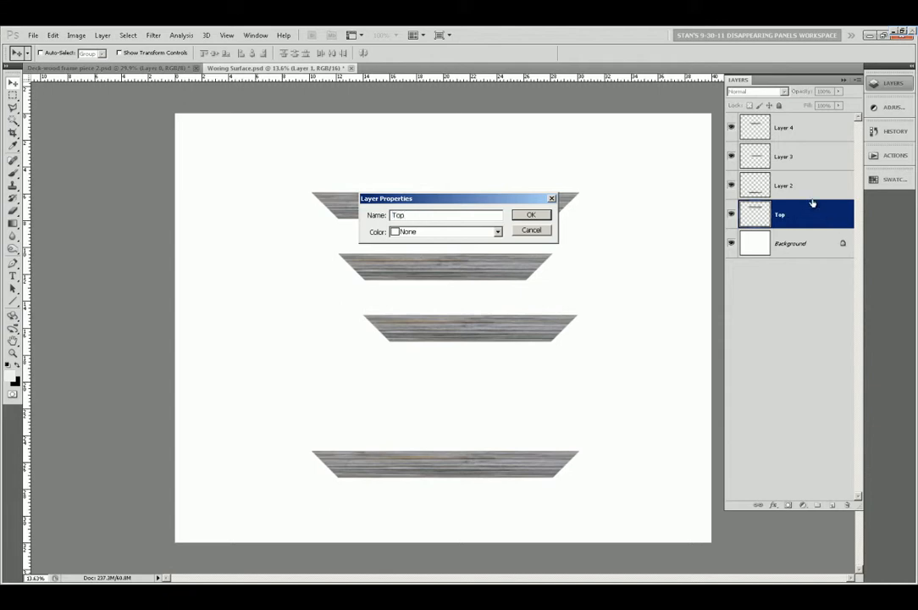
{"action": "key", "text": "Return"}
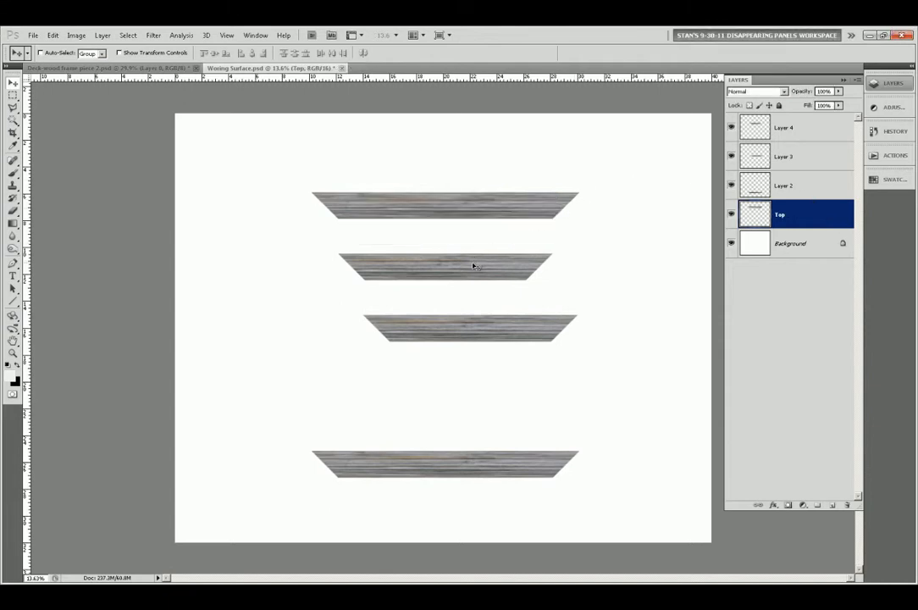
Step: Rename the layer of the short strip directly below the top strip to Left
{"action": "right_click", "coordinate": [474, 266]}
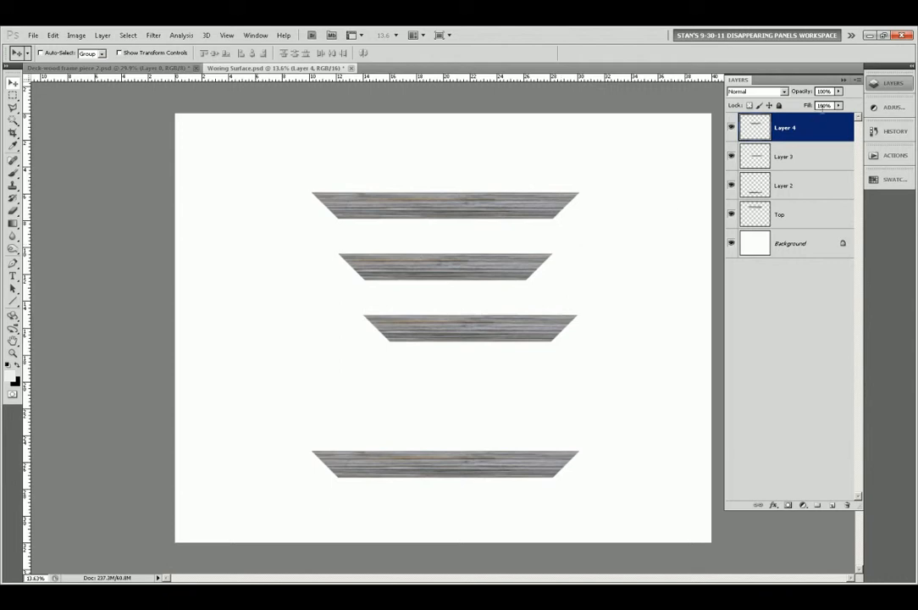
{"action": "right_click", "coordinate": [820, 129]}
{"action": "left_click", "coordinate": [838, 132]}
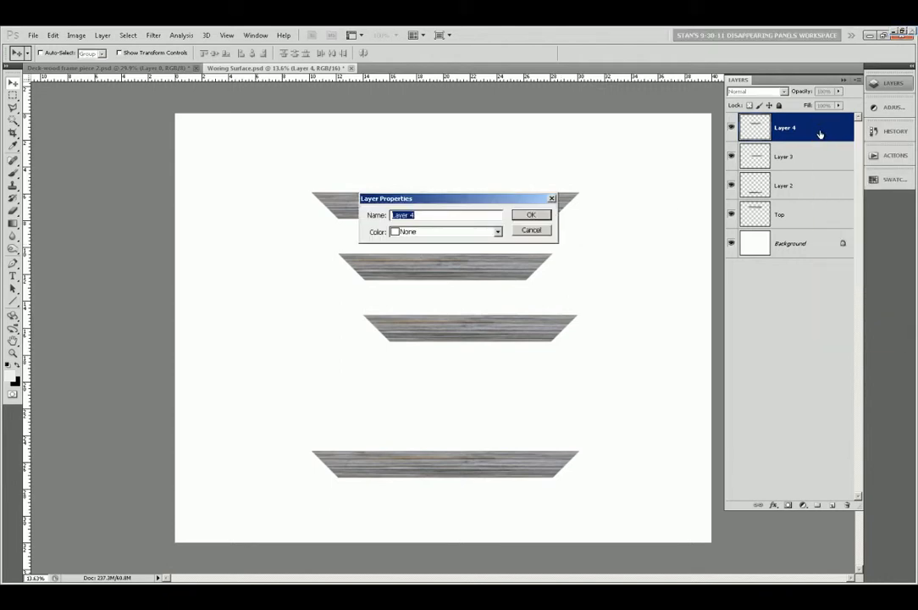
{"action": "type", "text": "Left"}
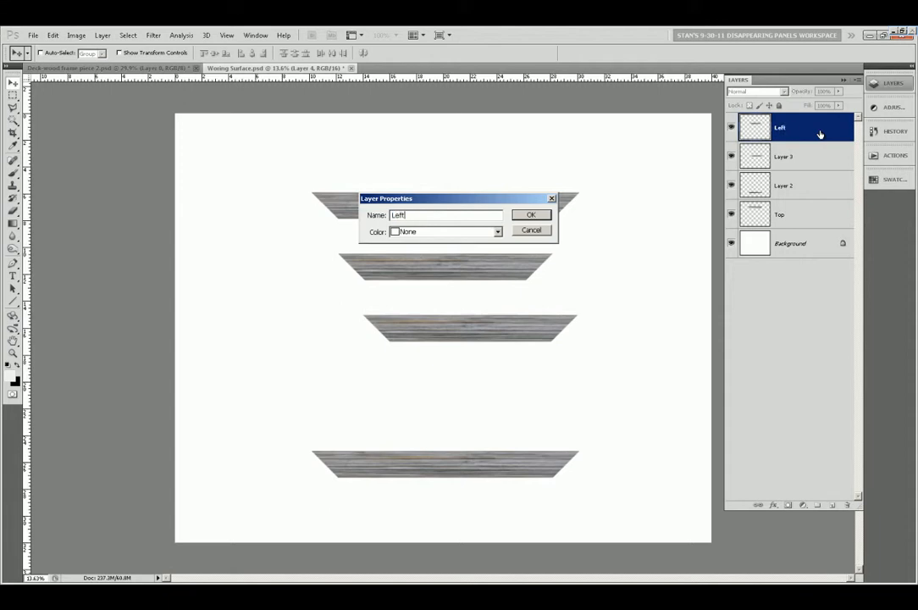
{"action": "key", "text": "Return"}
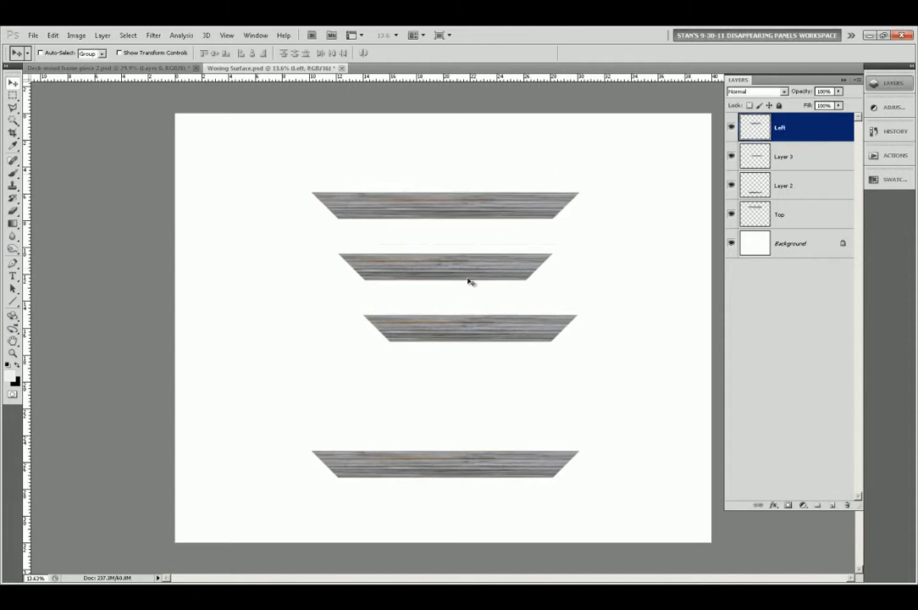
Step: Rename the layer of the lower short strip to Right
{"action": "right_click", "coordinate": [465, 333]}
{"action": "left_click", "coordinate": [479, 336]}
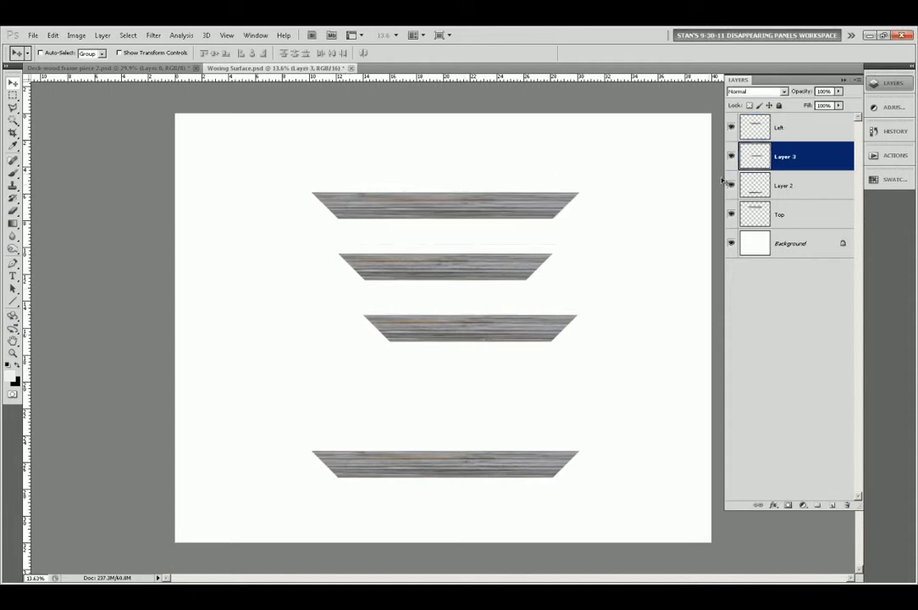
{"action": "right_click", "coordinate": [794, 155]}
{"action": "left_click", "coordinate": [809, 157]}
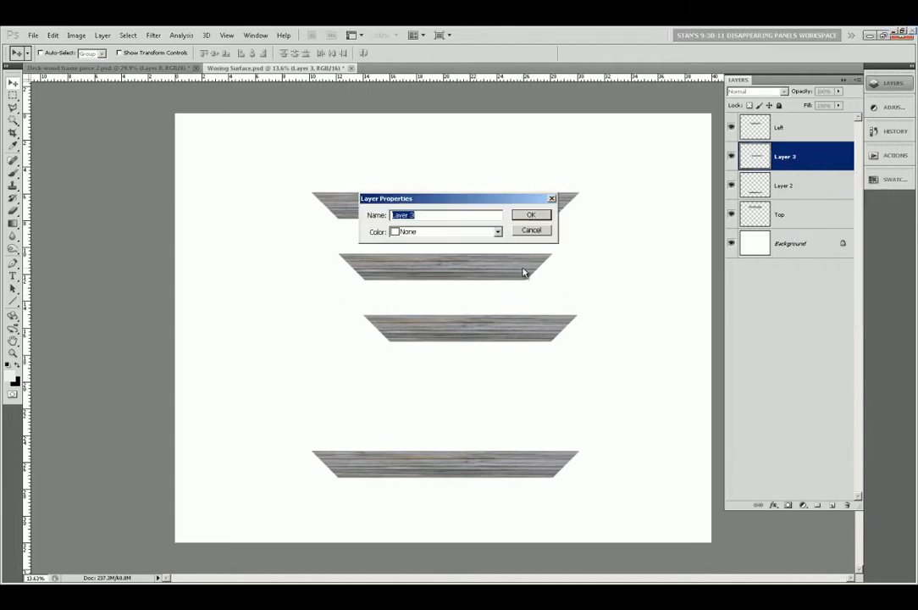
{"action": "type", "text": "Right"}
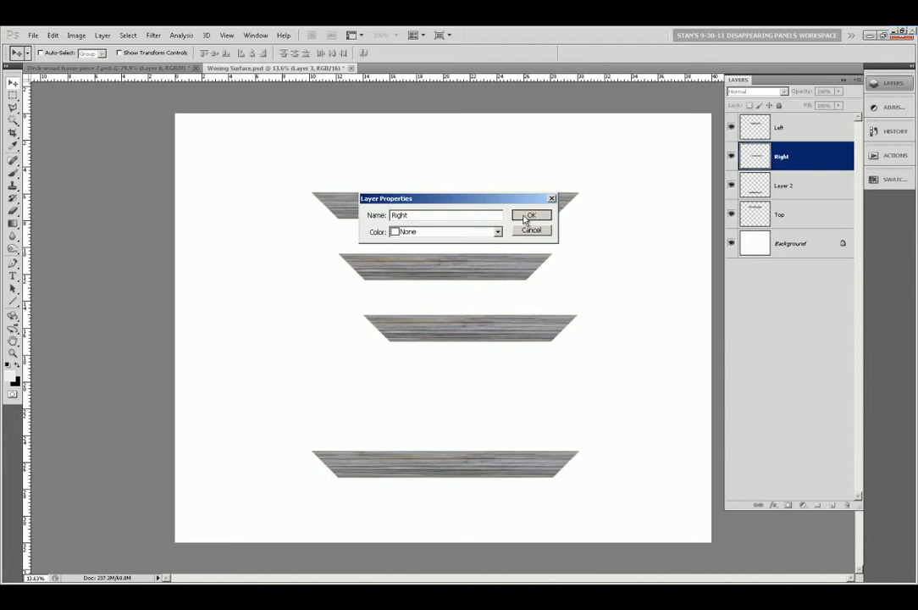
{"action": "left_click", "coordinate": [525, 218]}
Step: Rename the layer of the lowest long strip to Bottom
{"action": "right_click", "coordinate": [455, 463]}
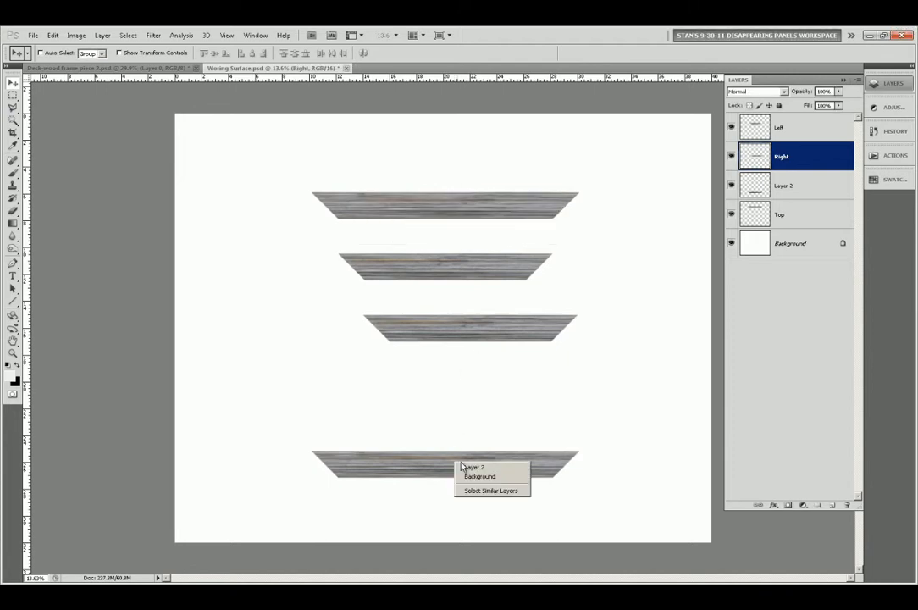
{"action": "left_click", "coordinate": [474, 465]}
{"action": "right_click", "coordinate": [793, 193]}
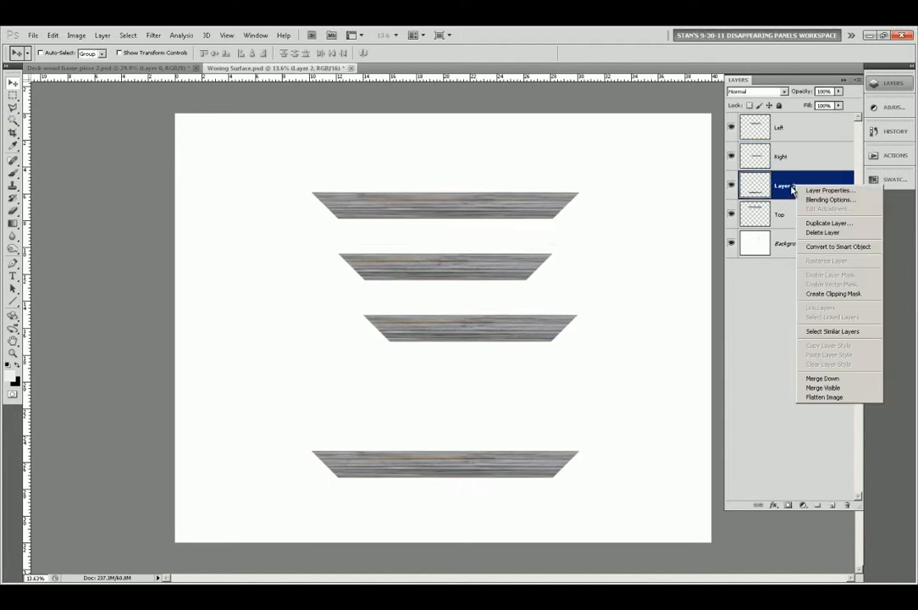
{"action": "left_click", "coordinate": [817, 194]}
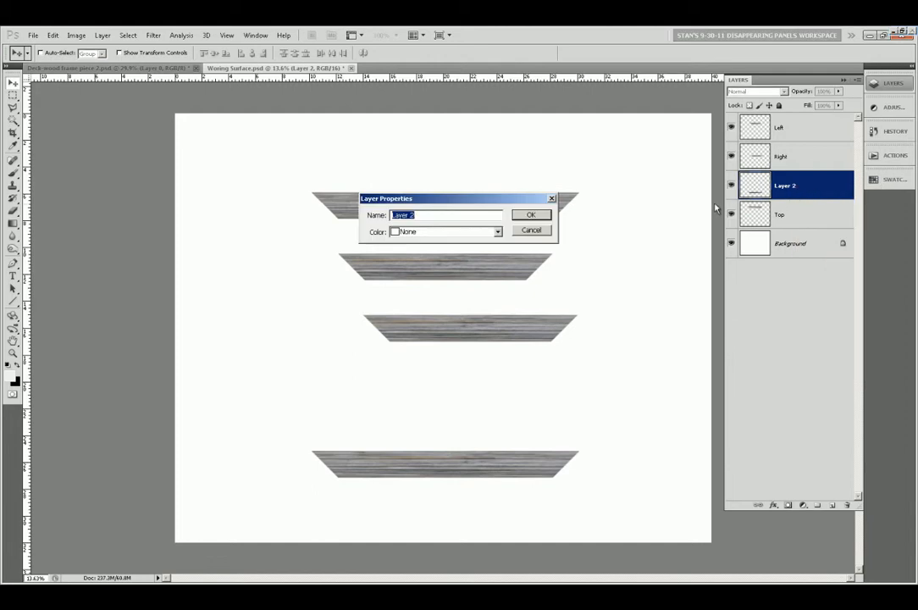
{"action": "type", "text": "Bottom"}
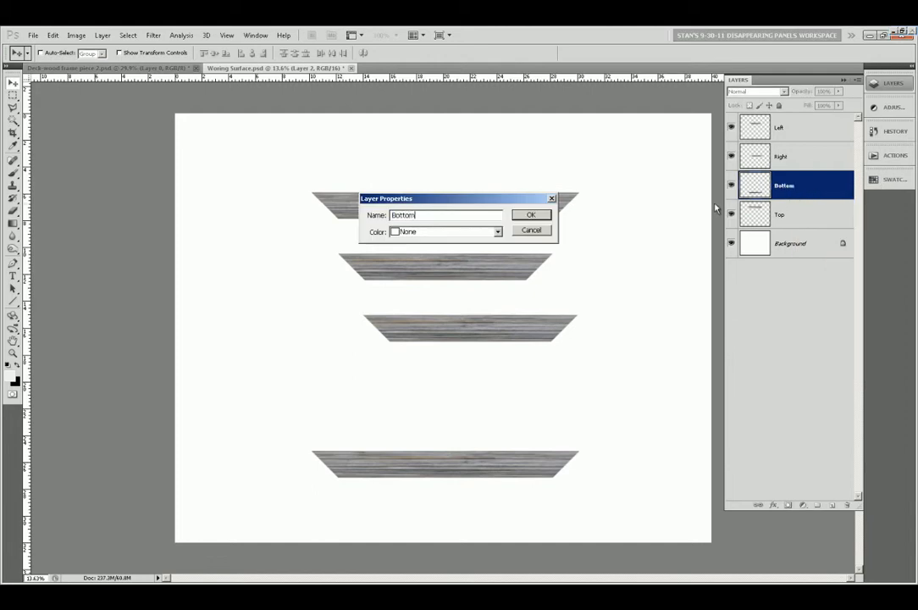
{"action": "left_click", "coordinate": [531, 214]}
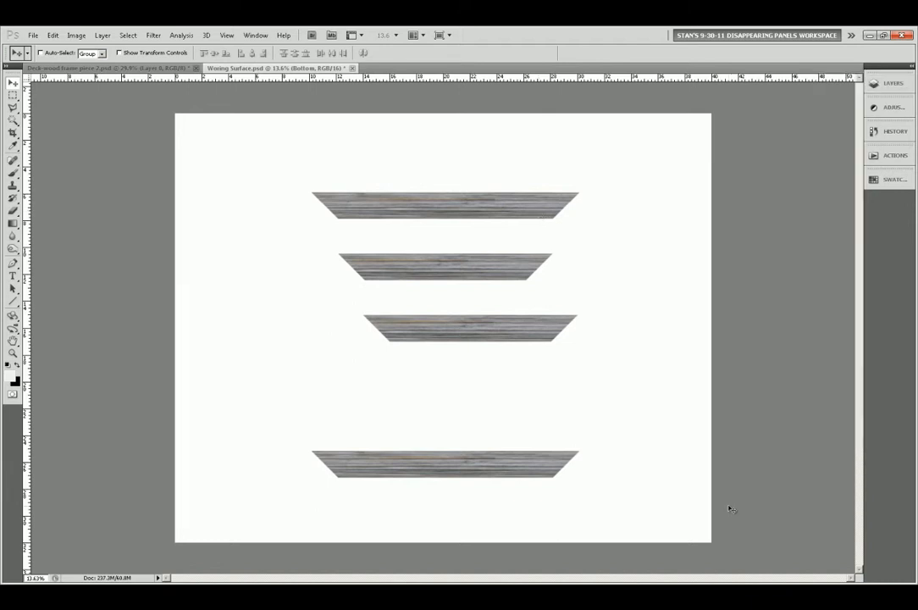
Step: Make the Bottom layer active and flip its strip vertically
{"action": "right_click", "coordinate": [453, 210]}
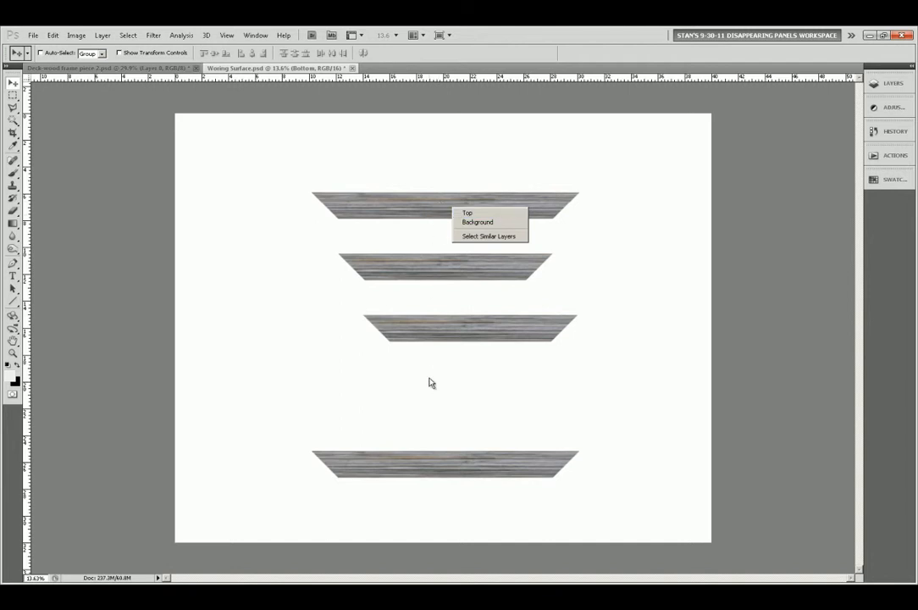
{"action": "right_click", "coordinate": [455, 466]}
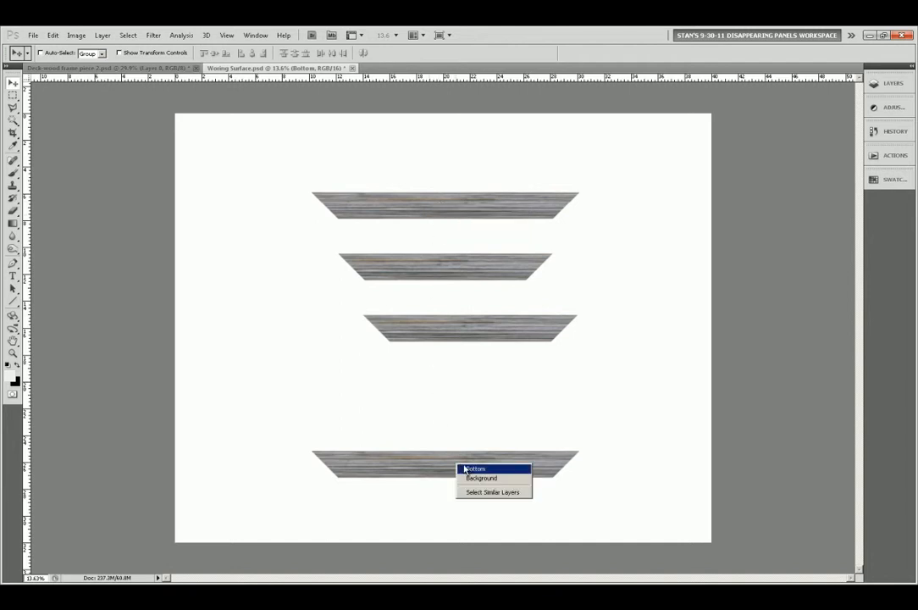
{"action": "left_click", "coordinate": [469, 471]}
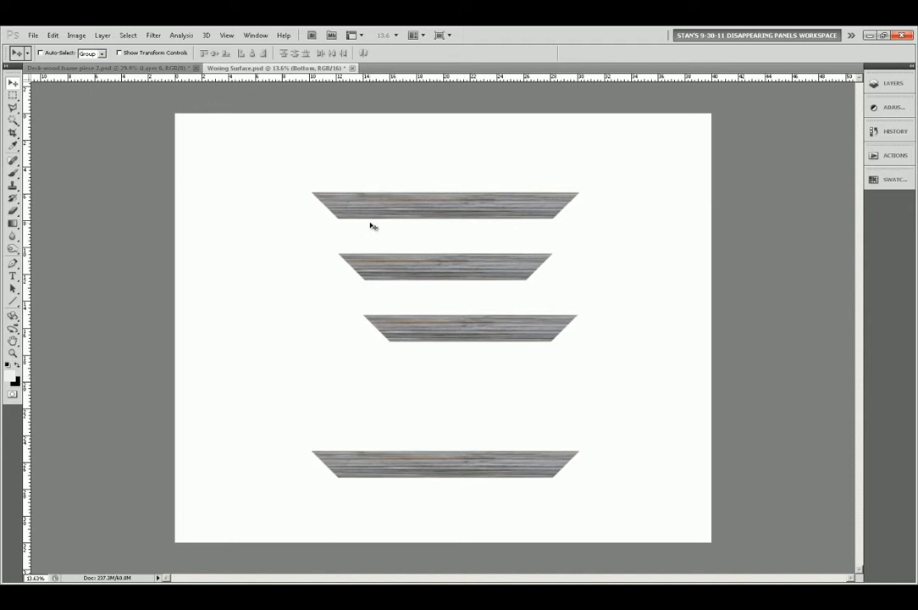
{"action": "left_click", "coordinate": [52, 35]}
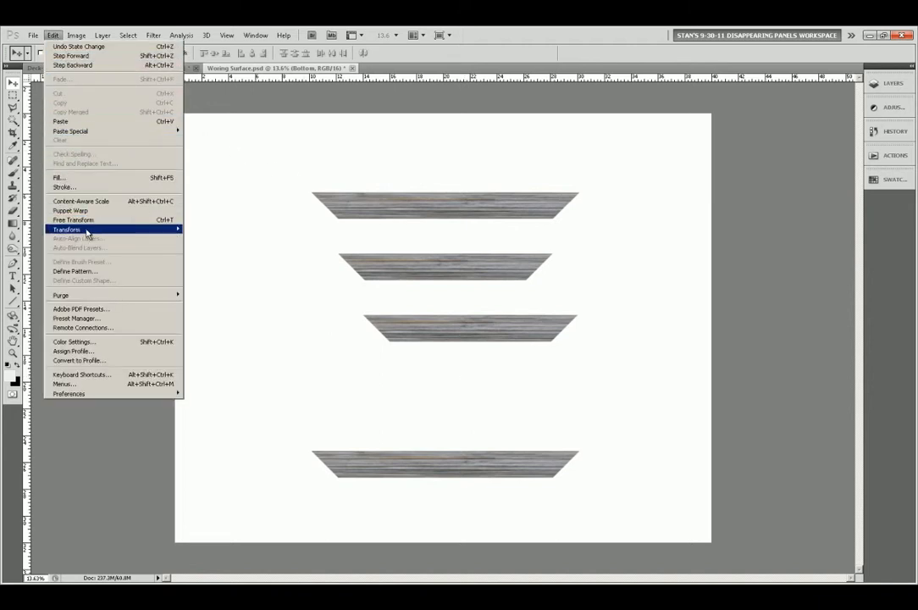
{"action": "mouse_move", "coordinate": [88, 231]}
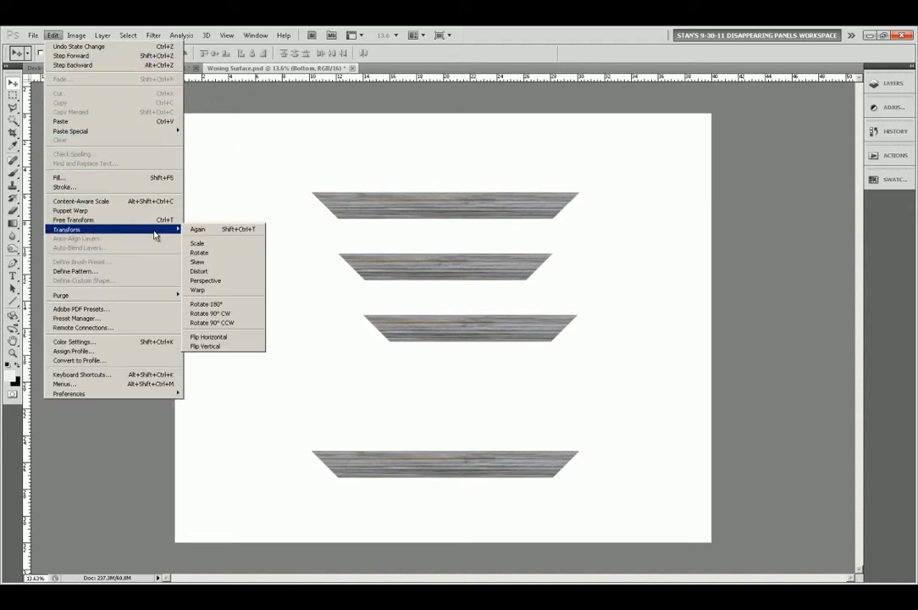
{"action": "left_click", "coordinate": [218, 346]}
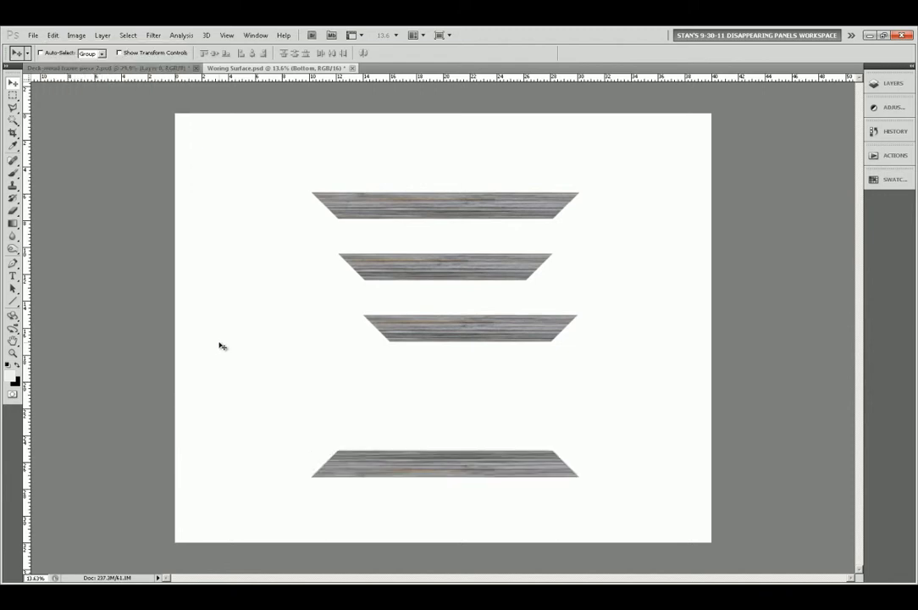
Step: Rotate the Left strip 90° counterclockwise and move it to the left side of the frame between the top and bottom strips
{"action": "right_click", "coordinate": [430, 269]}
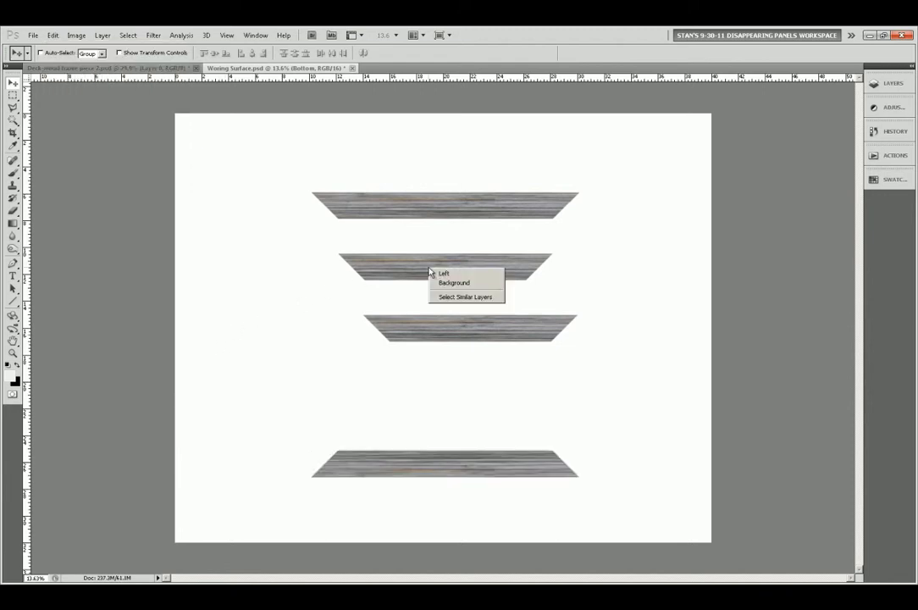
{"action": "right_click", "coordinate": [418, 266]}
{"action": "left_click", "coordinate": [432, 270]}
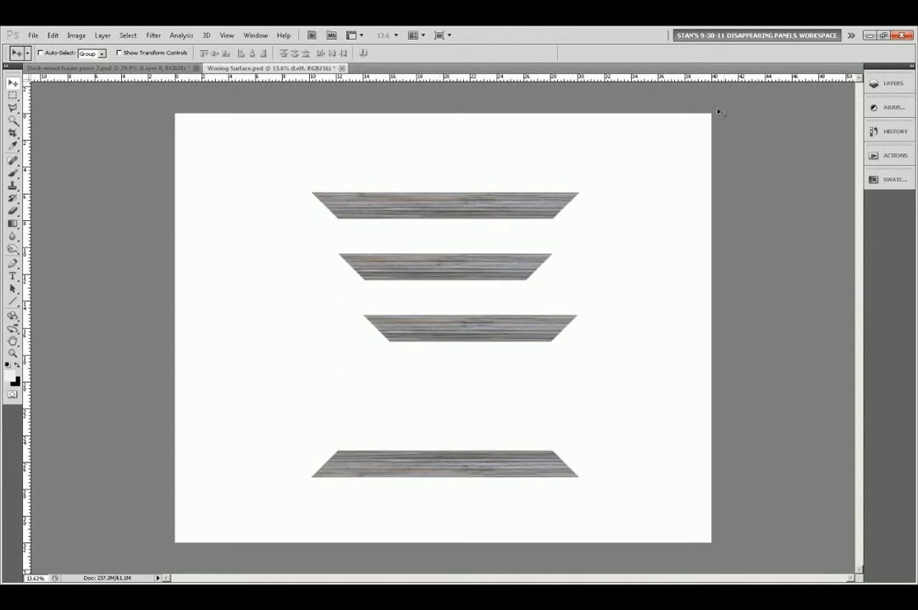
{"action": "left_click", "coordinate": [53, 35]}
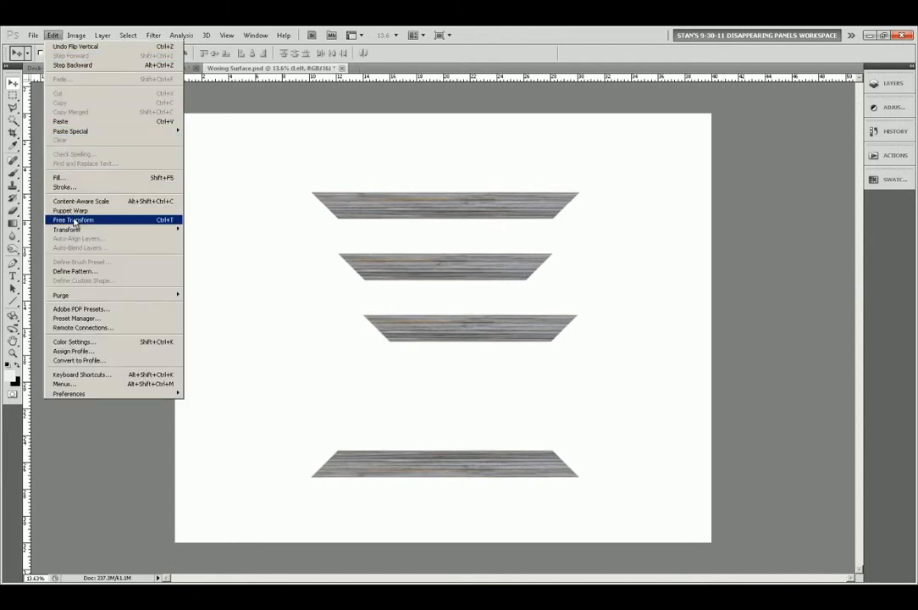
{"action": "mouse_move", "coordinate": [167, 230]}
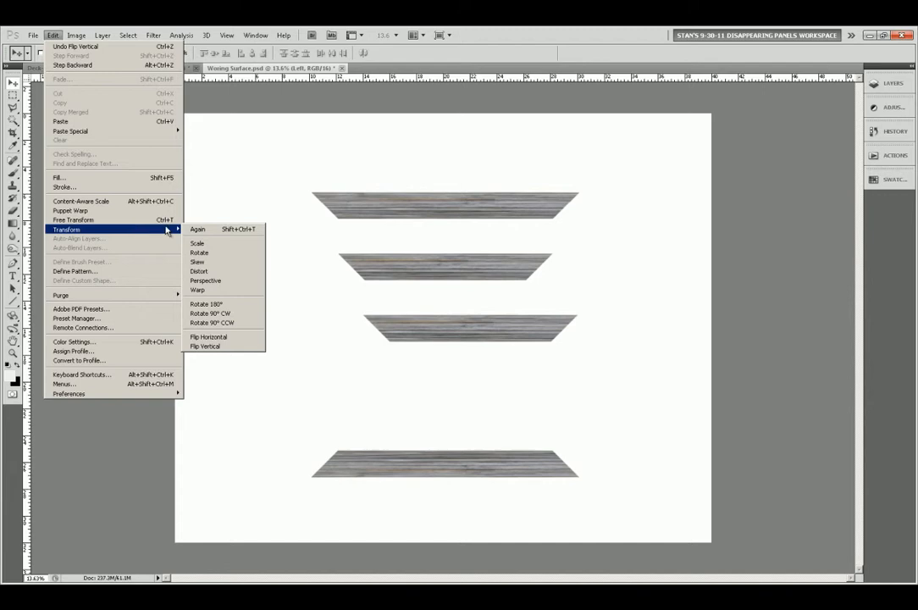
{"action": "left_click", "coordinate": [218, 324]}
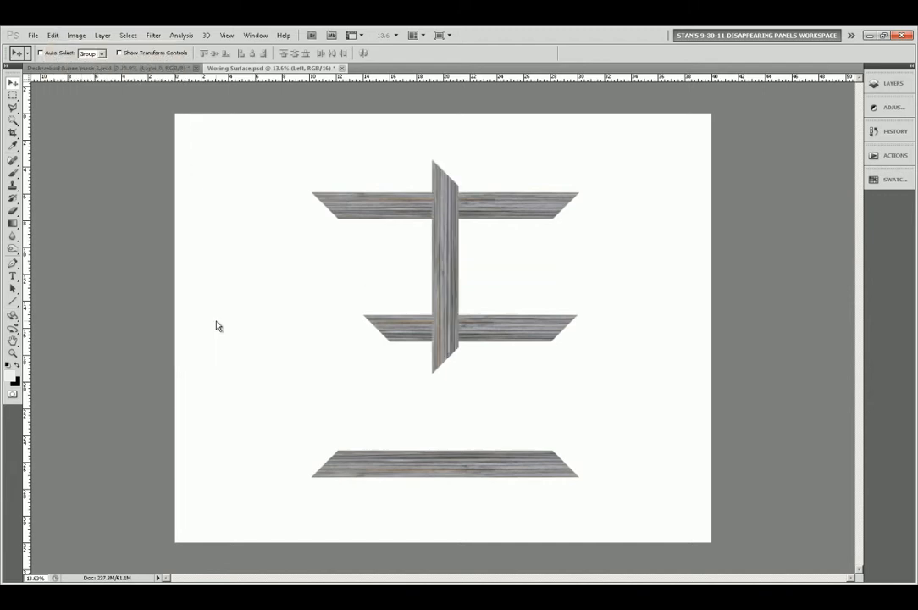
{"action": "left_click_drag", "start_coordinate": [445, 264], "coordinate": [311, 325]}
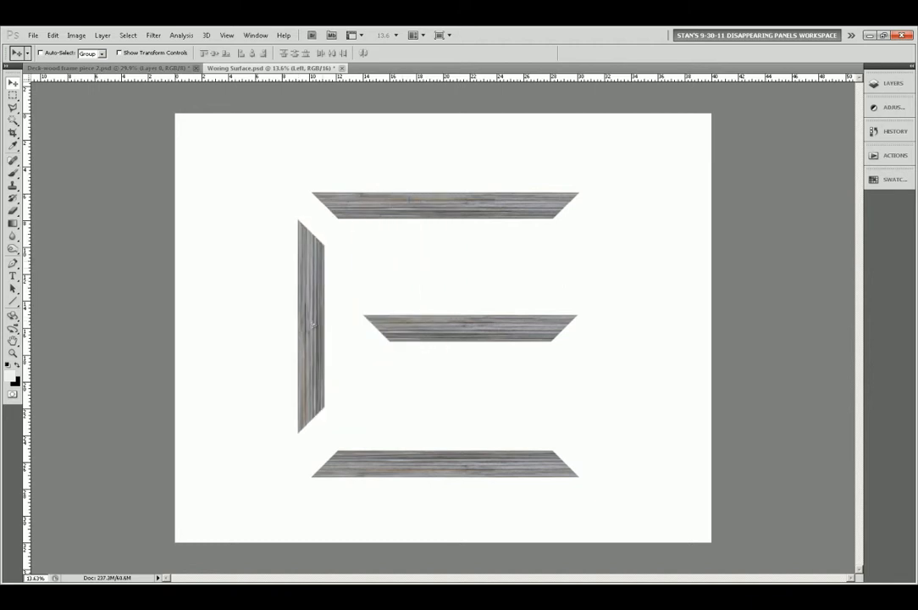
Step: Make the Right layer active and rotate its strip 90° clockwise
{"action": "right_click", "coordinate": [453, 330]}
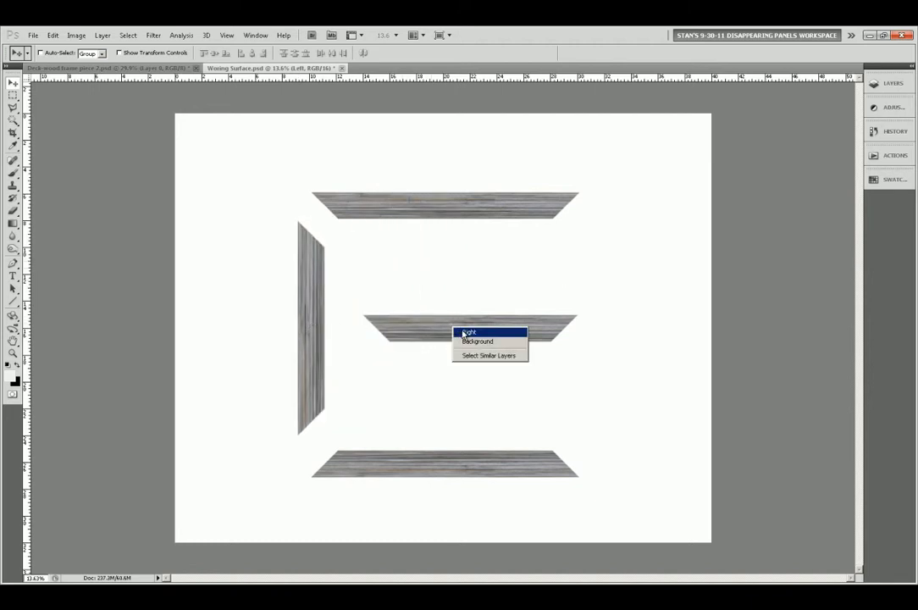
{"action": "left_click", "coordinate": [464, 331]}
{"action": "left_click", "coordinate": [53, 35]}
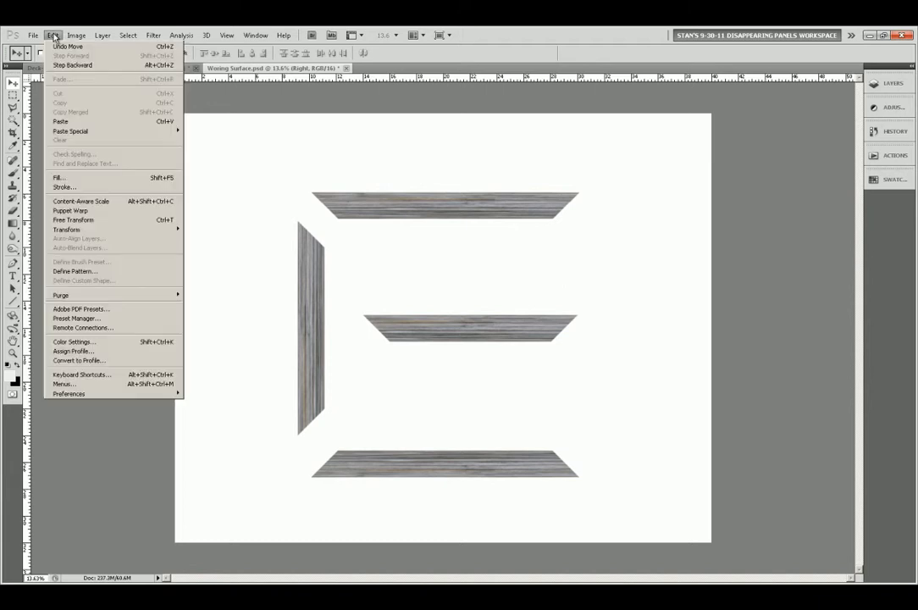
{"action": "mouse_move", "coordinate": [123, 231]}
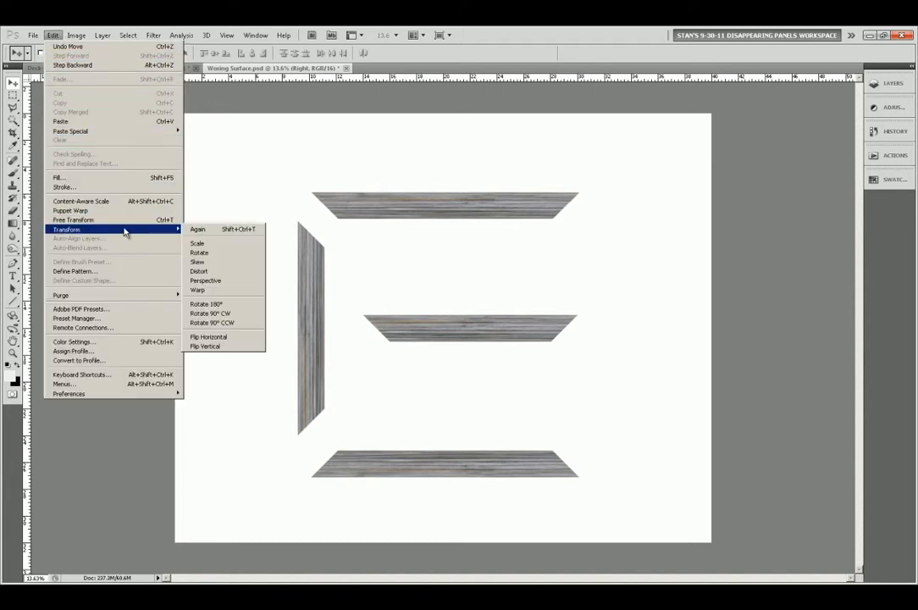
{"action": "left_click", "coordinate": [217, 314]}
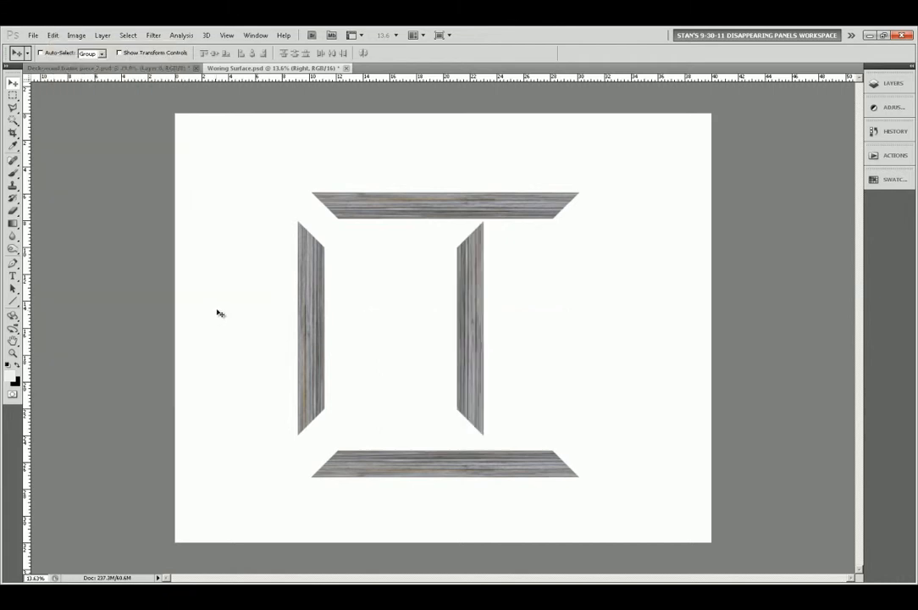
Step: Move the Right strip to the right side of the frame and fit the Left strip's mitre against the Top strip's left end
{"action": "left_click_drag", "start_coordinate": [476, 308], "coordinate": [586, 321]}
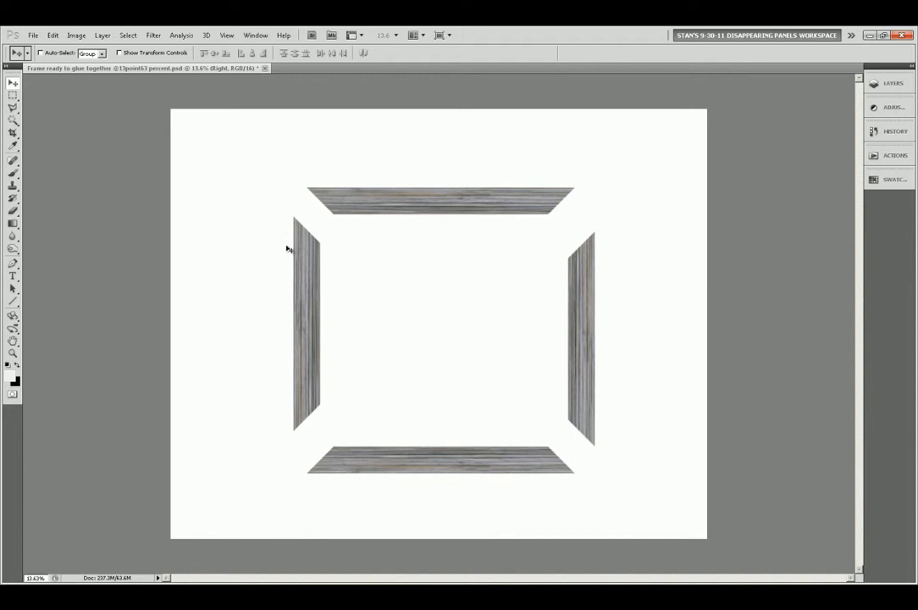
{"action": "right_click", "coordinate": [304, 290]}
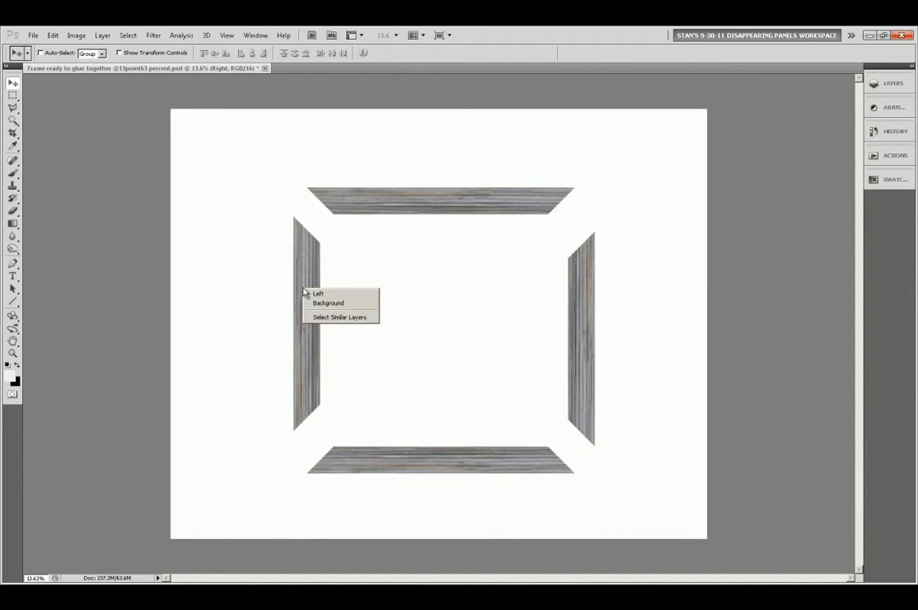
{"action": "left_click", "coordinate": [317, 294]}
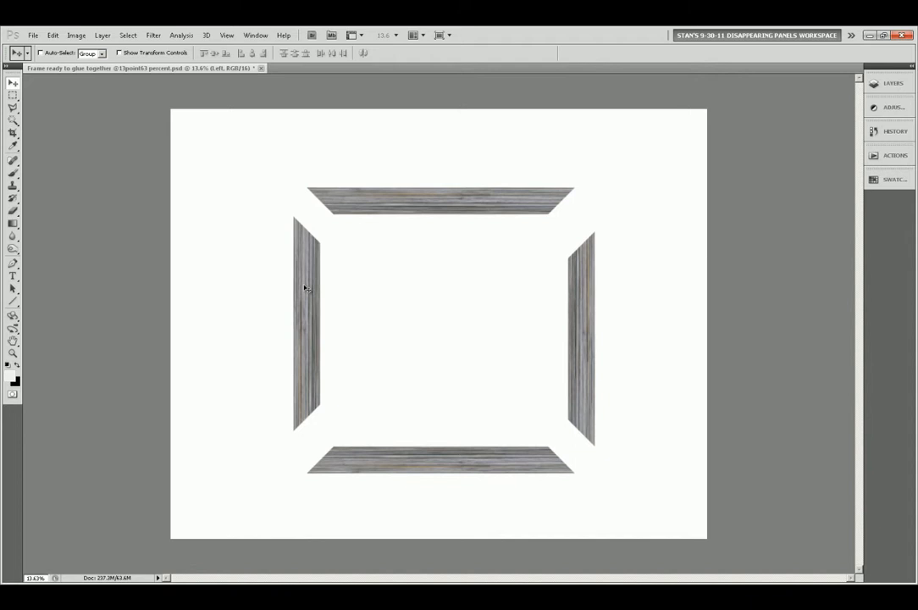
{"action": "left_click_drag", "start_coordinate": [305, 289], "coordinate": [314, 260]}
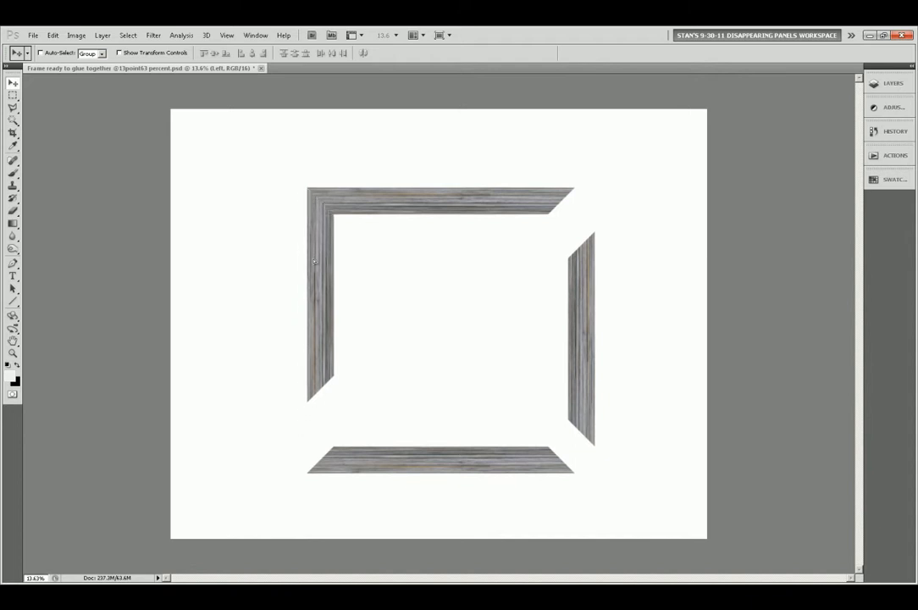
Step: Fit the Right strip against the Top strip's right end and move the Bottom strip up to close the frame
{"action": "right_click", "coordinate": [581, 330]}
{"action": "left_click", "coordinate": [597, 332]}
{"action": "left_click_drag", "start_coordinate": [589, 332], "coordinate": [567, 290]}
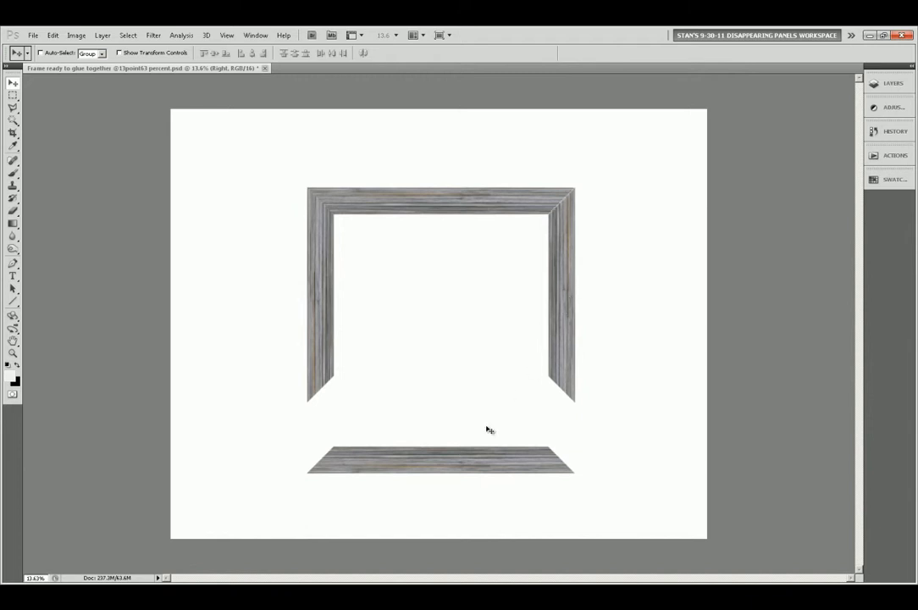
{"action": "right_click", "coordinate": [462, 459]}
{"action": "left_click", "coordinate": [474, 463]}
{"action": "left_click_drag", "start_coordinate": [468, 464], "coordinate": [462, 394]}
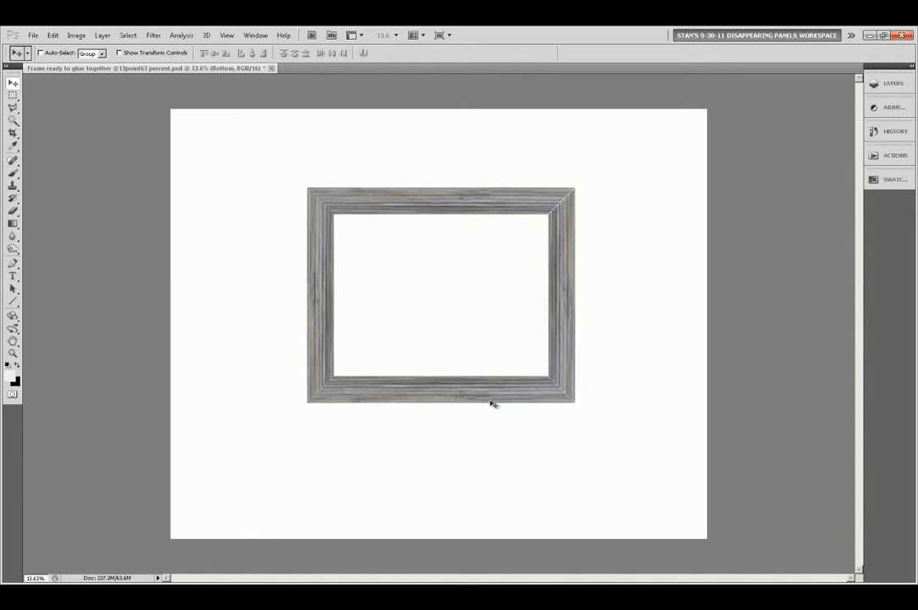
Step: Nudge the Right strip slightly left to close the mitre gap at the frame's upper right corner
{"action": "key", "text": "ctrl+plus"}
{"action": "key", "text": "ctrl+plus"}
{"action": "key", "text": "ctrl+plus"}
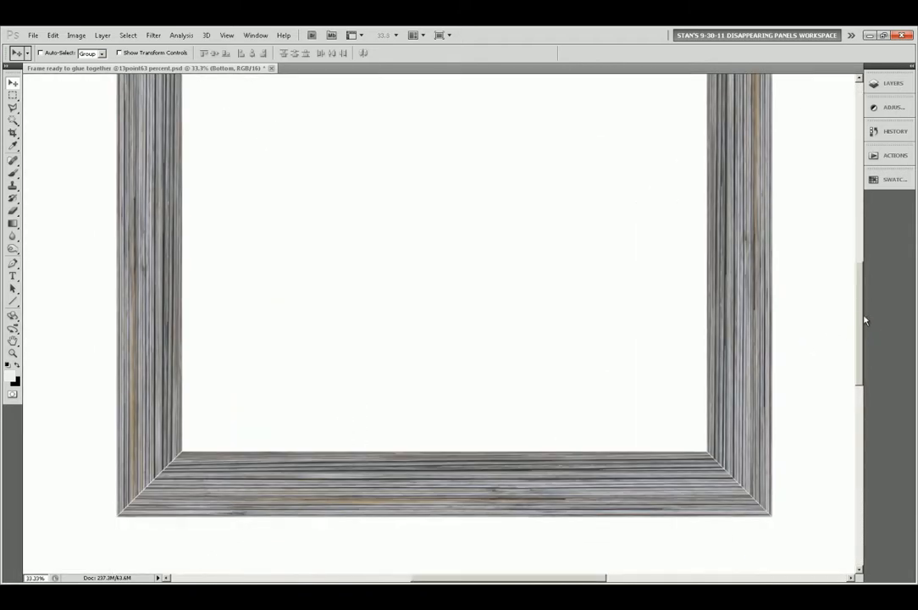
{"action": "key", "text": "ctrl+plus"}
{"action": "left_click_drag", "start_coordinate": [585, 578], "coordinate": [650, 579]}
{"action": "left_click_drag", "start_coordinate": [857, 360], "coordinate": [858, 264]}
{"action": "right_click", "coordinate": [513, 408]}
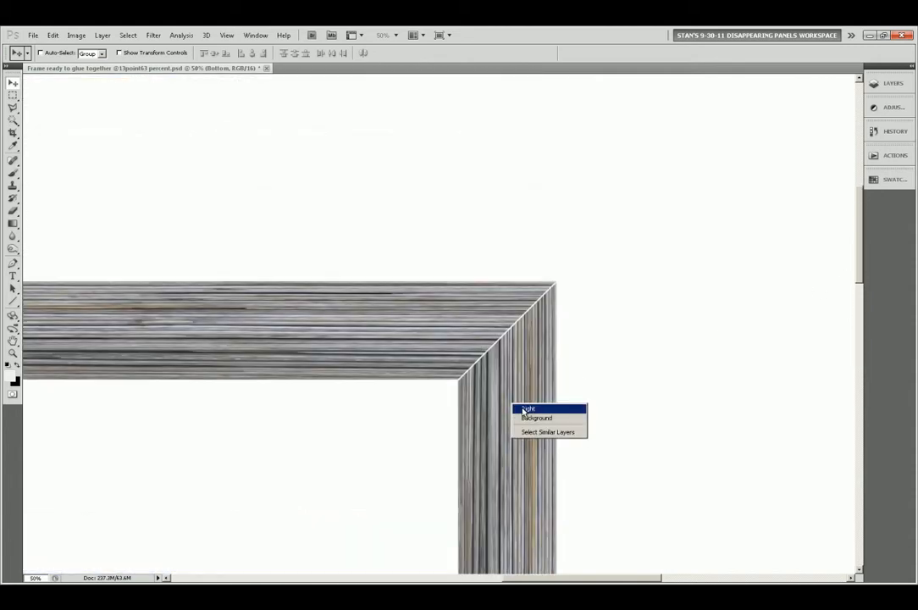
{"action": "left_click", "coordinate": [523, 409]}
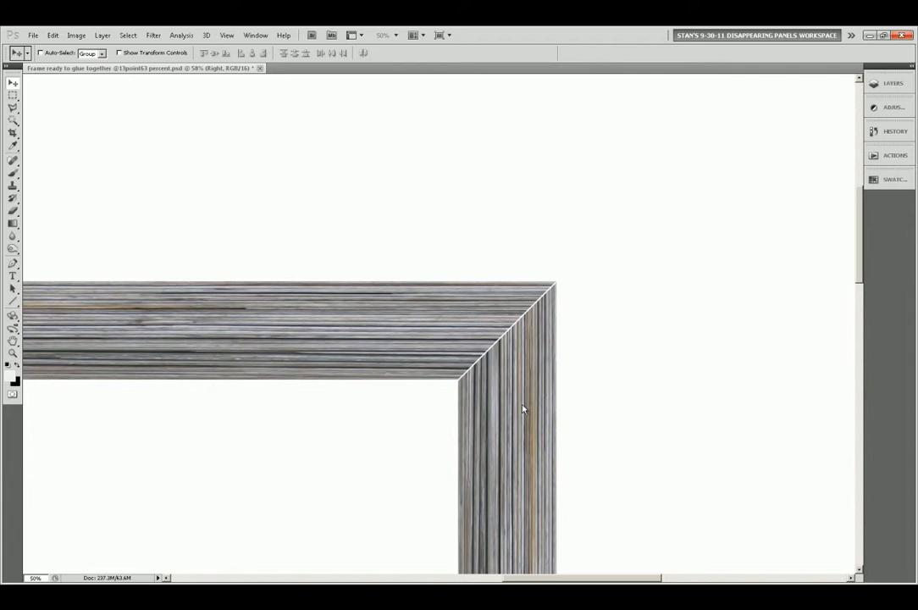
{"action": "key", "text": "Left"}
{"action": "key", "text": "Left"}
{"action": "key", "text": "Left"}
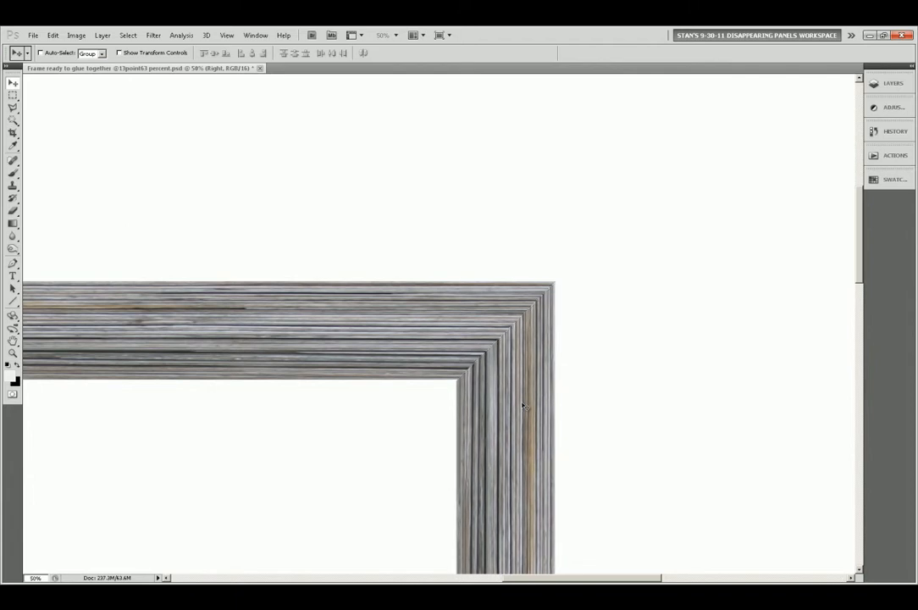
{"action": "key", "text": "ctrl+minus"}
{"action": "key", "text": "ctrl+minus"}
{"action": "key", "text": "ctrl+minus"}
{"action": "key", "text": "ctrl+minus"}
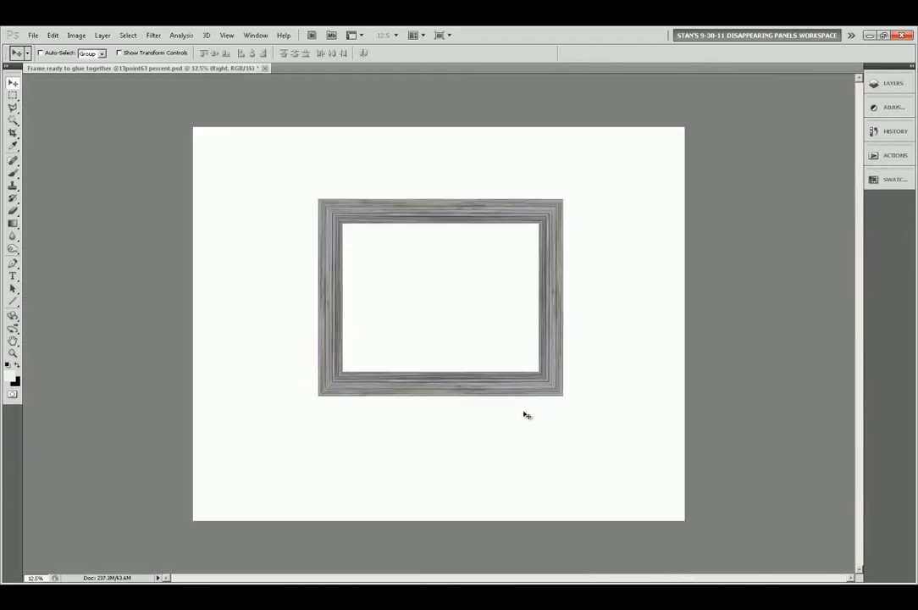
Step: Save the document under the new name Working Surface with frame in the Framing Tutorial folder as a Photoshop file
{"action": "key", "text": "h"}
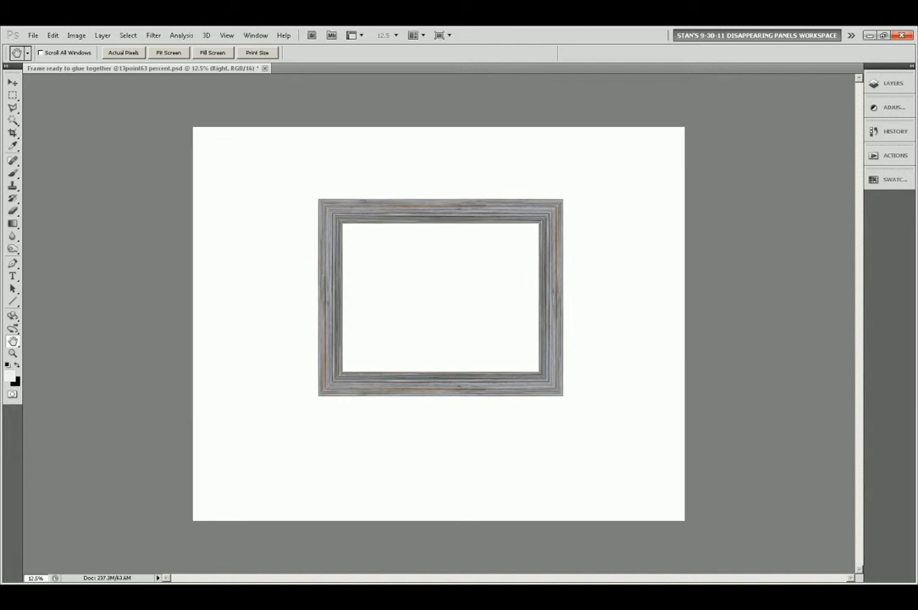
{"action": "left_click", "coordinate": [33, 38]}
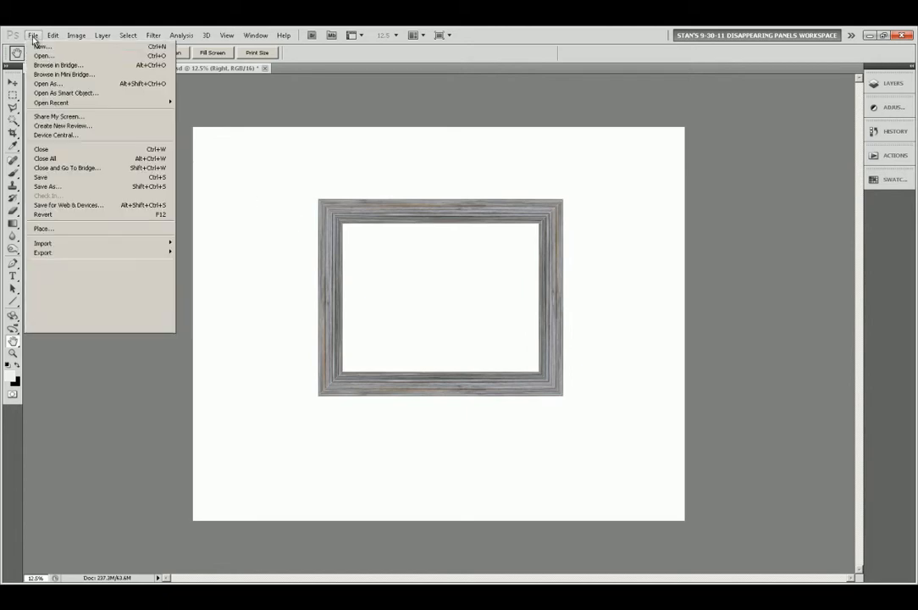
{"action": "left_click", "coordinate": [49, 186]}
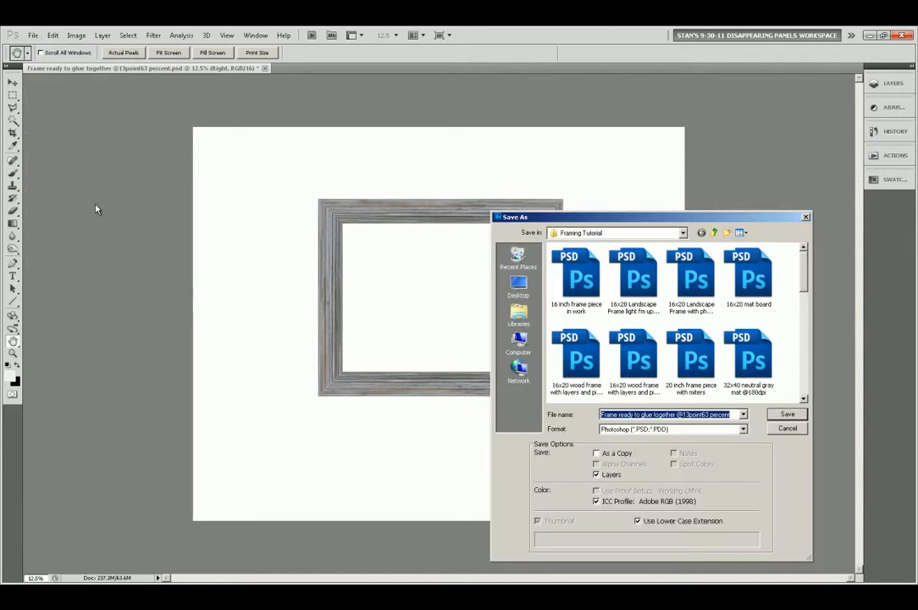
{"action": "key", "text": "BackSpace"}
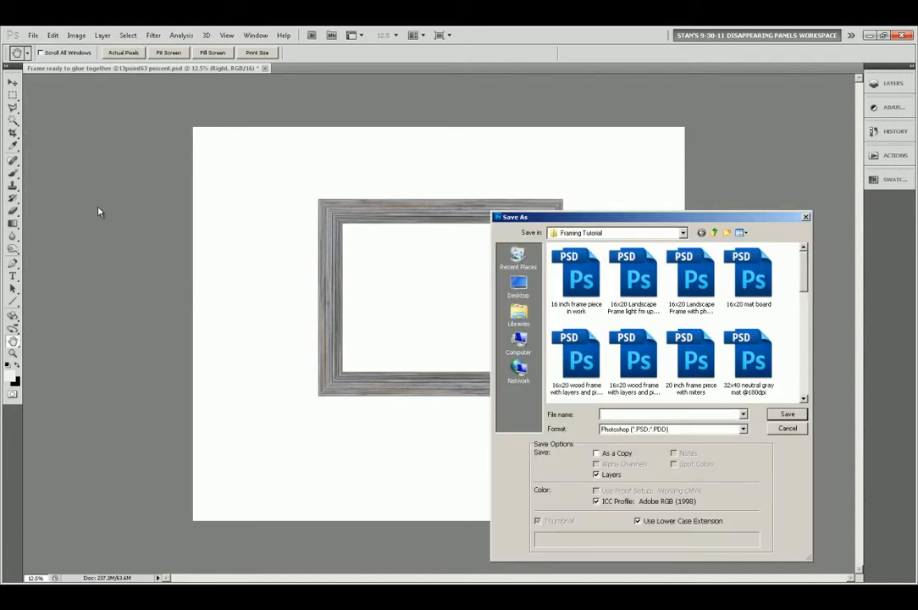
{"action": "type", "text": "W"}
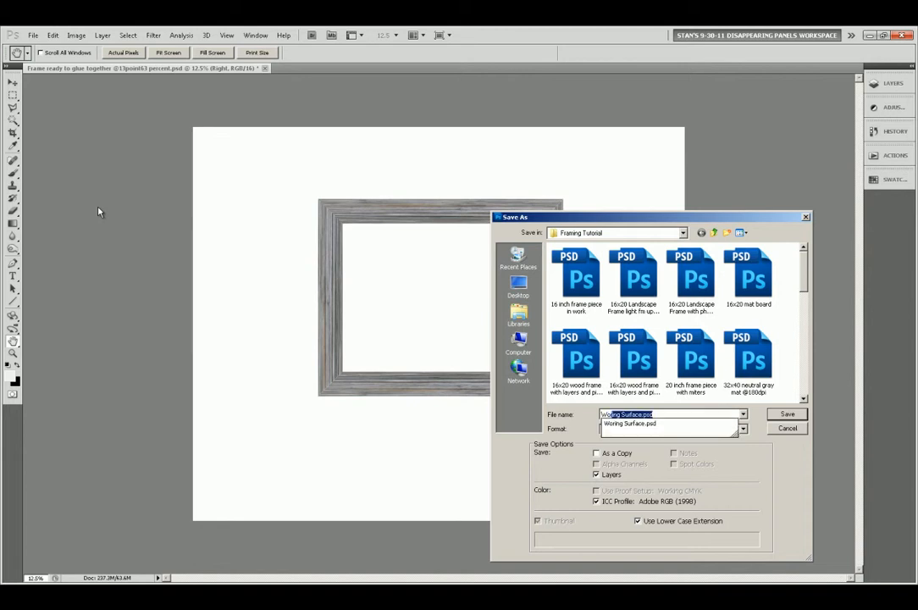
{"action": "type", "text": "orkin"}
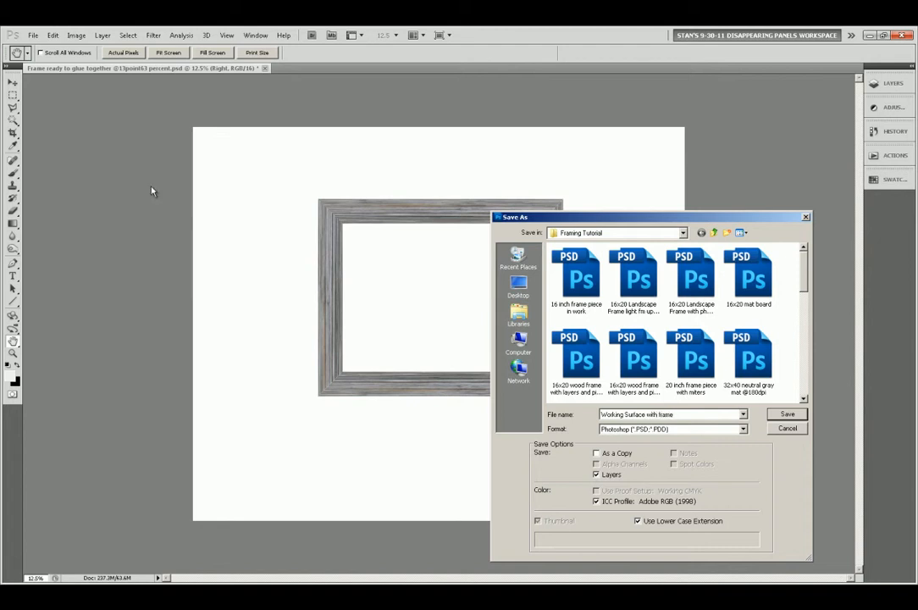
{"action": "left_click", "coordinate": [785, 414]}
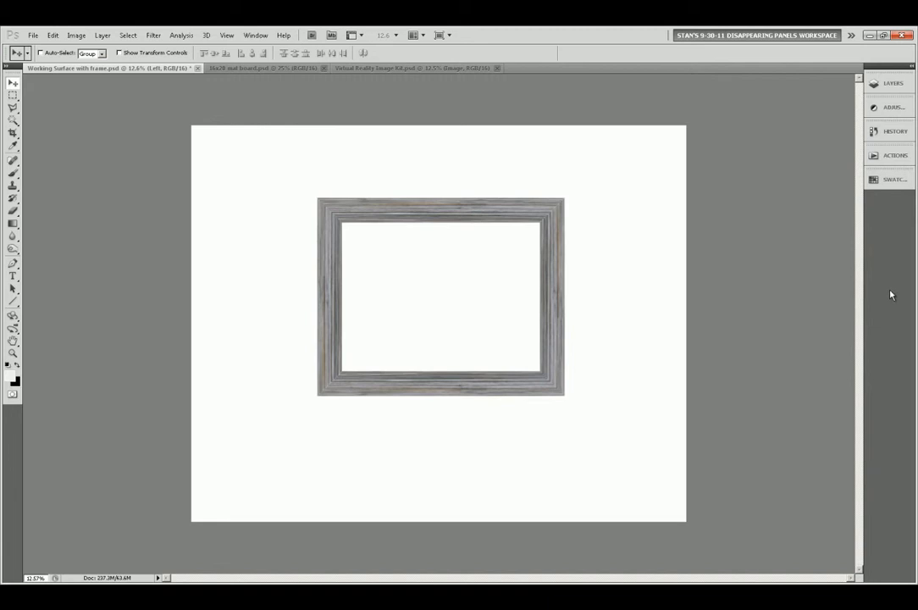
Step: Link the Left, Right, Bottom and Top layers and move the whole frame to the upper left area of the canvas
{"action": "left_click", "coordinate": [892, 84]}
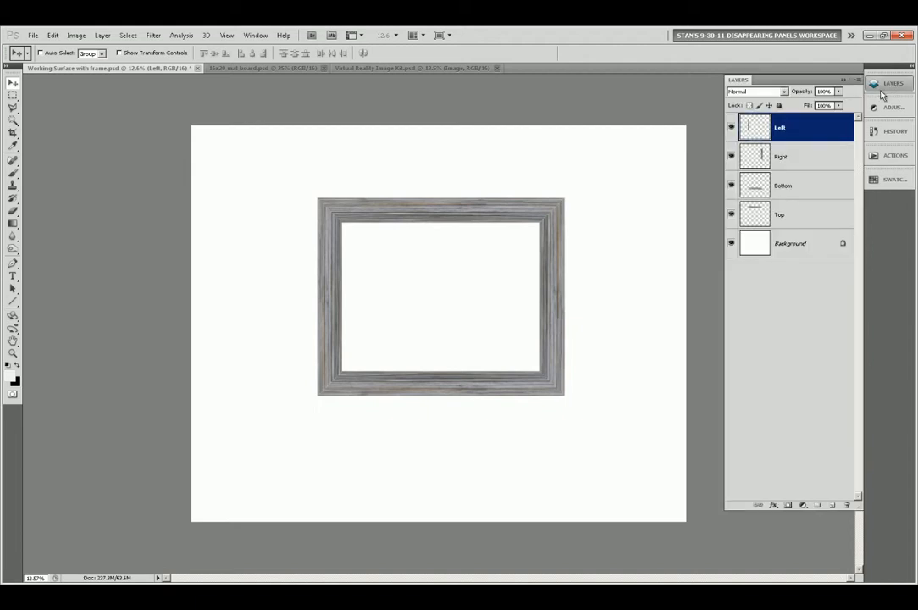
{"action": "left_click", "coordinate": [812, 161], "text": "shift"}
{"action": "left_click", "coordinate": [809, 187], "text": "shift"}
{"action": "left_click", "coordinate": [806, 212], "text": "shift"}
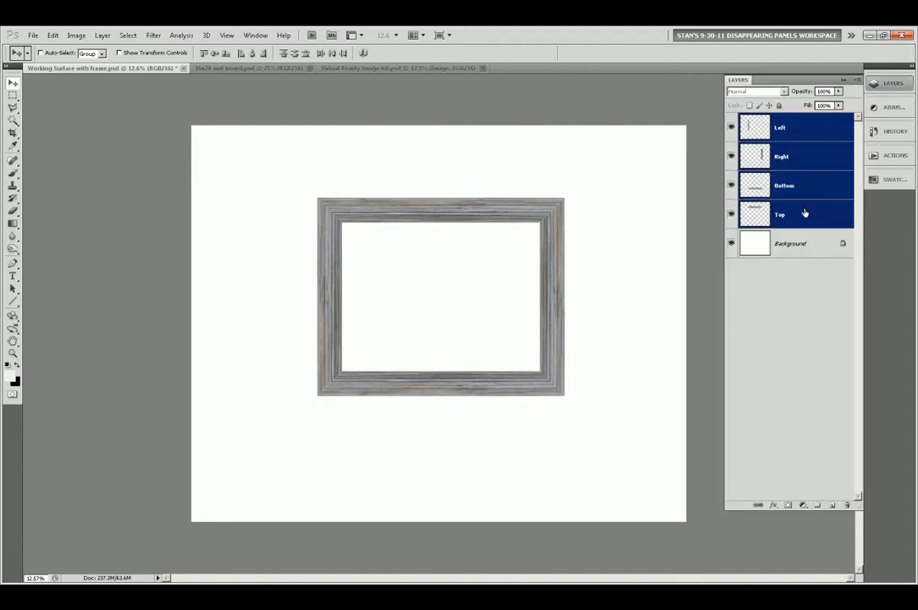
{"action": "right_click", "coordinate": [815, 160]}
{"action": "left_click", "coordinate": [836, 282]}
{"action": "left_click_drag", "start_coordinate": [457, 254], "coordinate": [343, 195]}
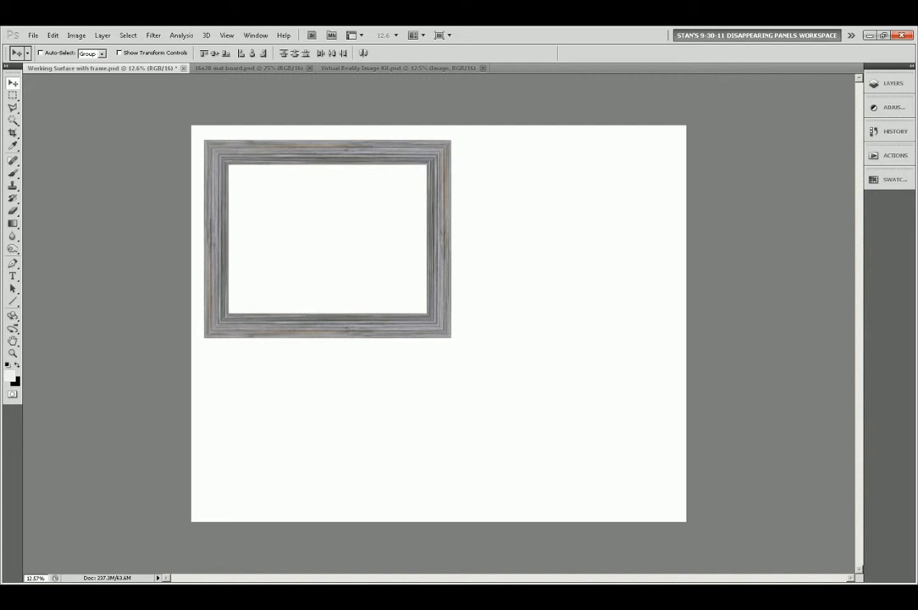
Step: Copy the entire 16x20 mat board image and paste it into the Working Surface with frame document
{"action": "left_click", "coordinate": [256, 68]}
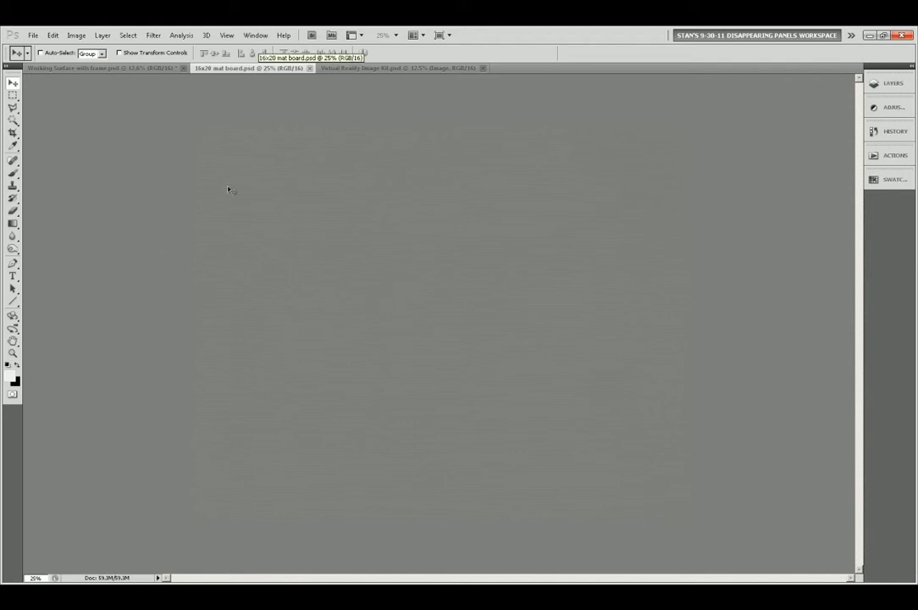
{"action": "left_click", "coordinate": [128, 34]}
{"action": "left_click", "coordinate": [127, 43]}
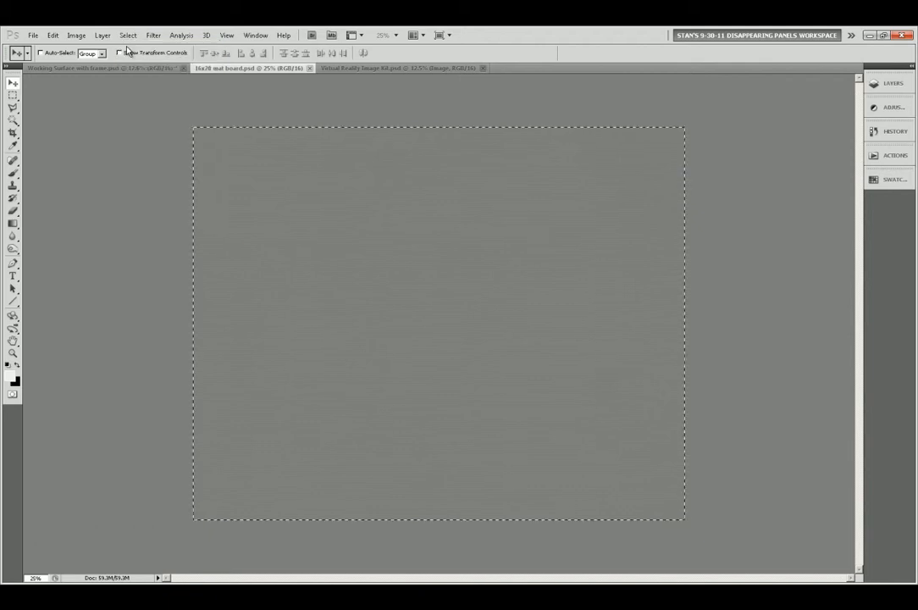
{"action": "left_click", "coordinate": [54, 35]}
{"action": "left_click", "coordinate": [55, 101]}
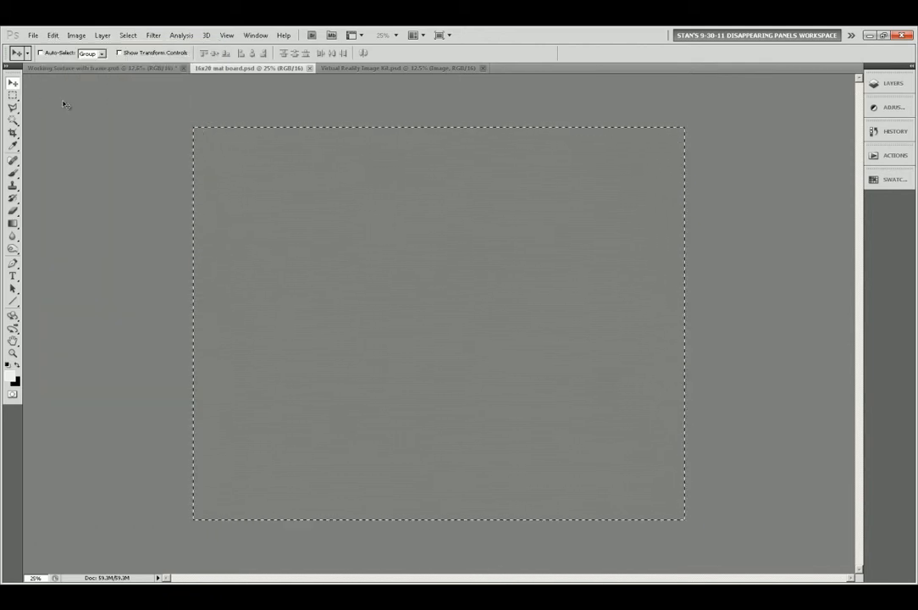
{"action": "left_click", "coordinate": [90, 68]}
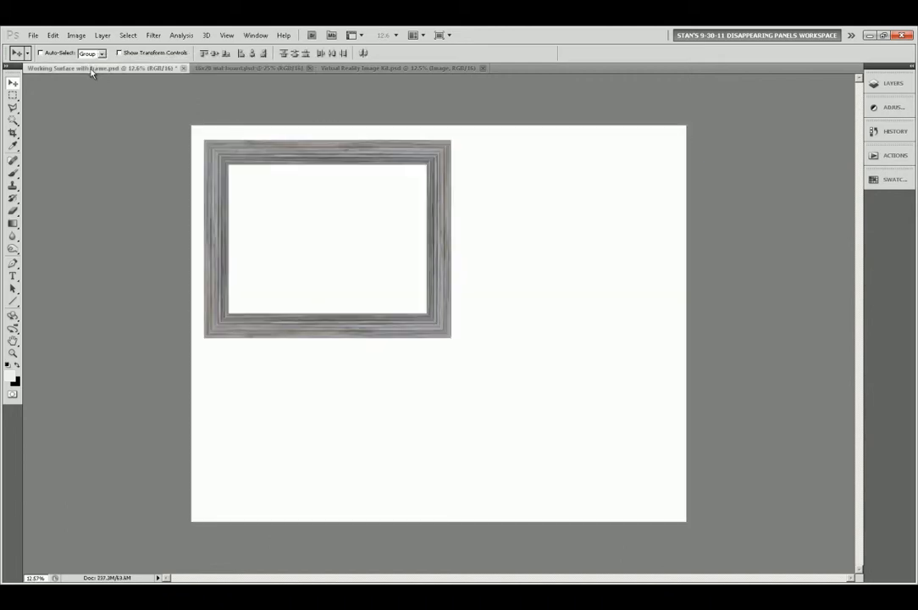
{"action": "left_click", "coordinate": [54, 36]}
{"action": "left_click", "coordinate": [66, 124]}
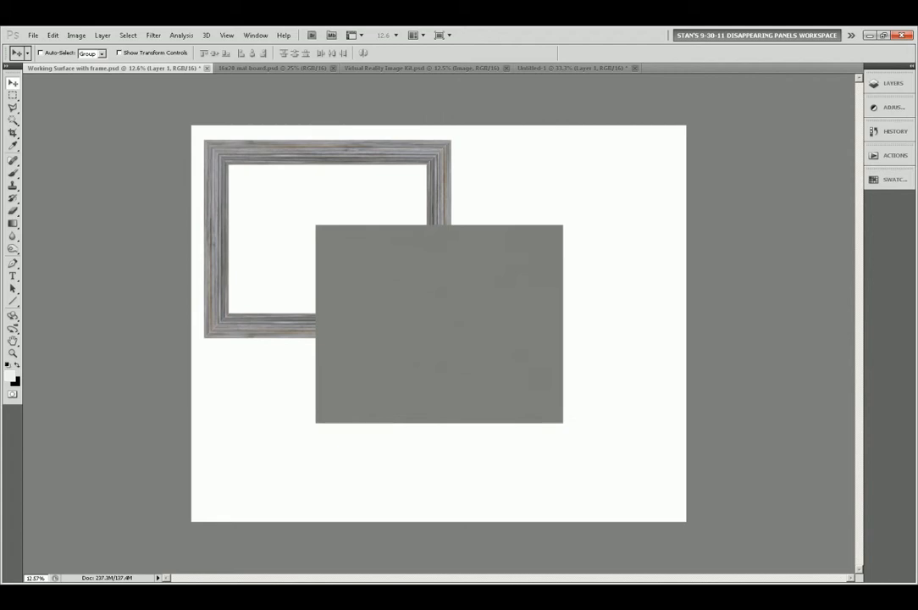
Step: Copy the entire boat photo from the Untitled-1 document and paste it into the Working Surface with frame document
{"action": "left_click", "coordinate": [572, 68]}
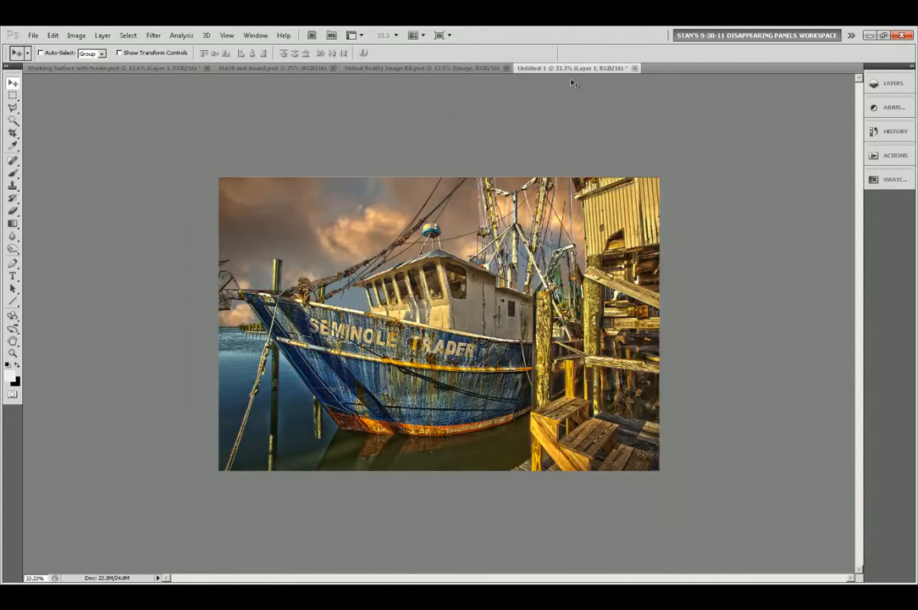
{"action": "left_click", "coordinate": [128, 35]}
{"action": "left_click", "coordinate": [128, 51]}
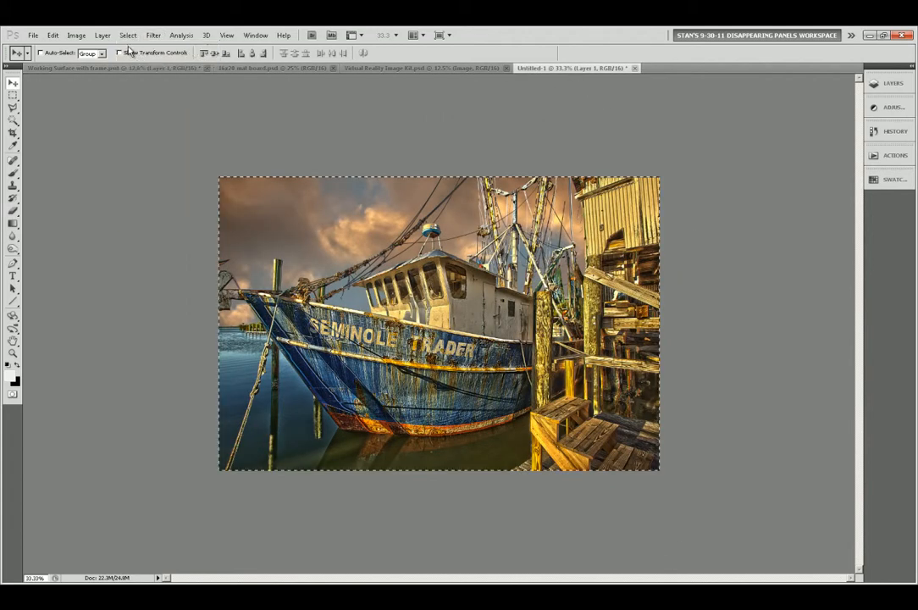
{"action": "left_click", "coordinate": [52, 34]}
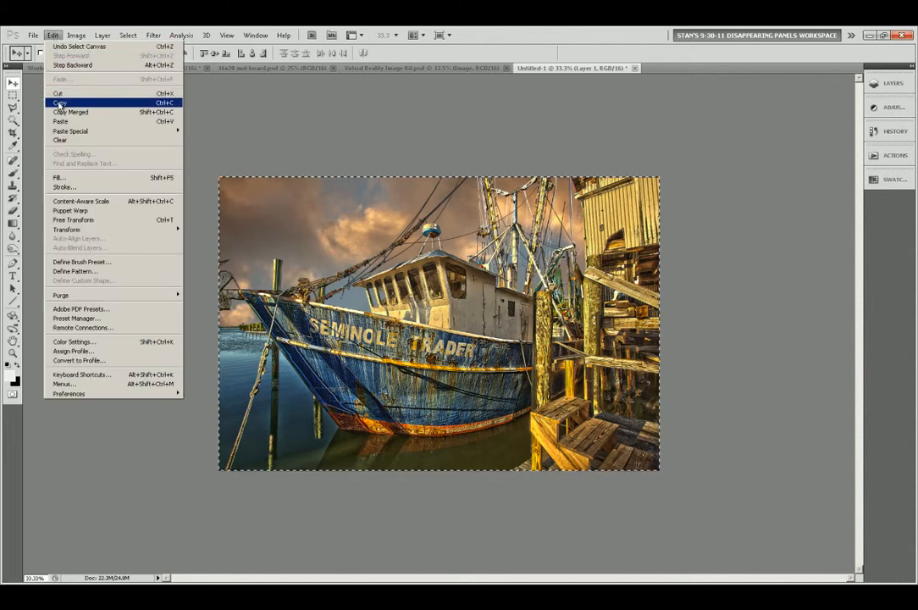
{"action": "left_click", "coordinate": [60, 103]}
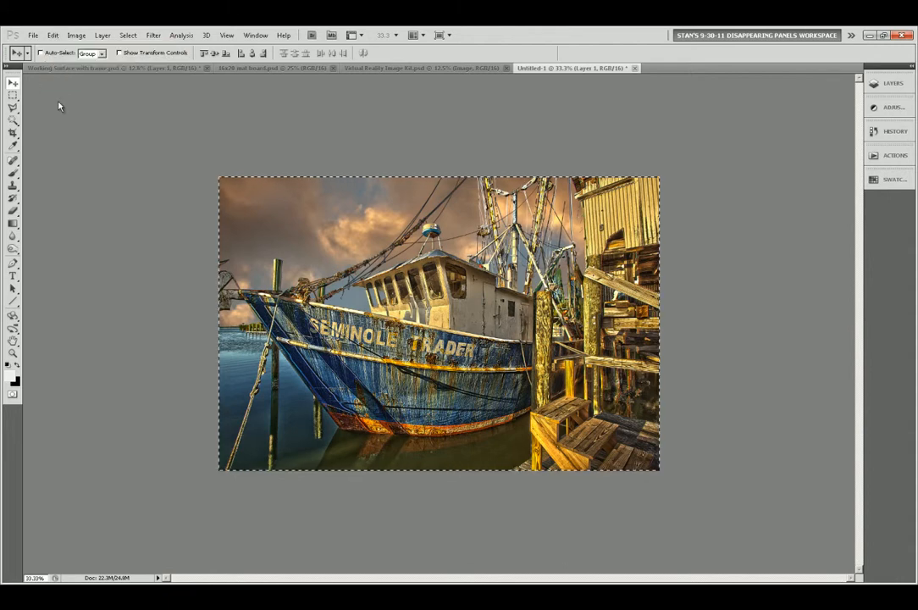
{"action": "left_click", "coordinate": [92, 72]}
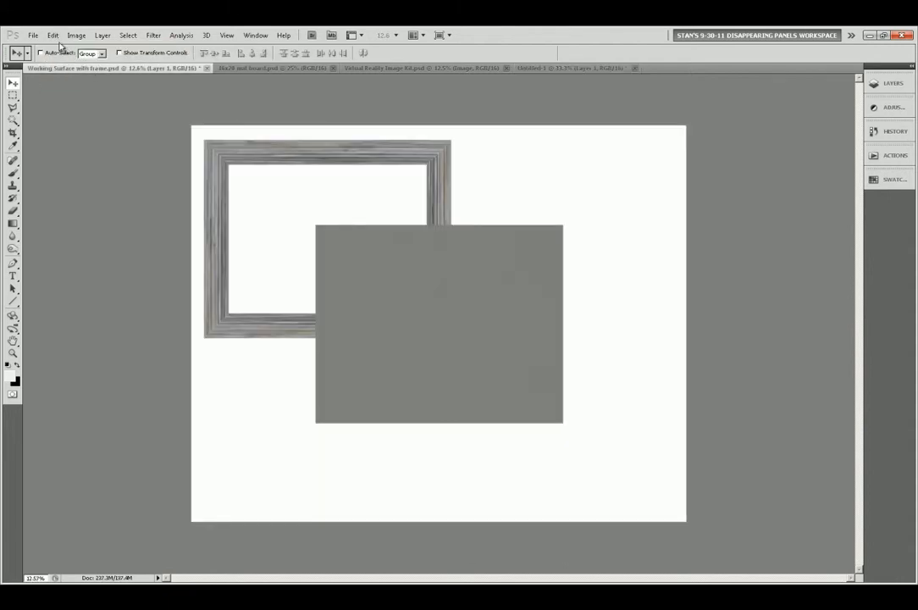
{"action": "left_click", "coordinate": [52, 35]}
{"action": "left_click", "coordinate": [63, 122]}
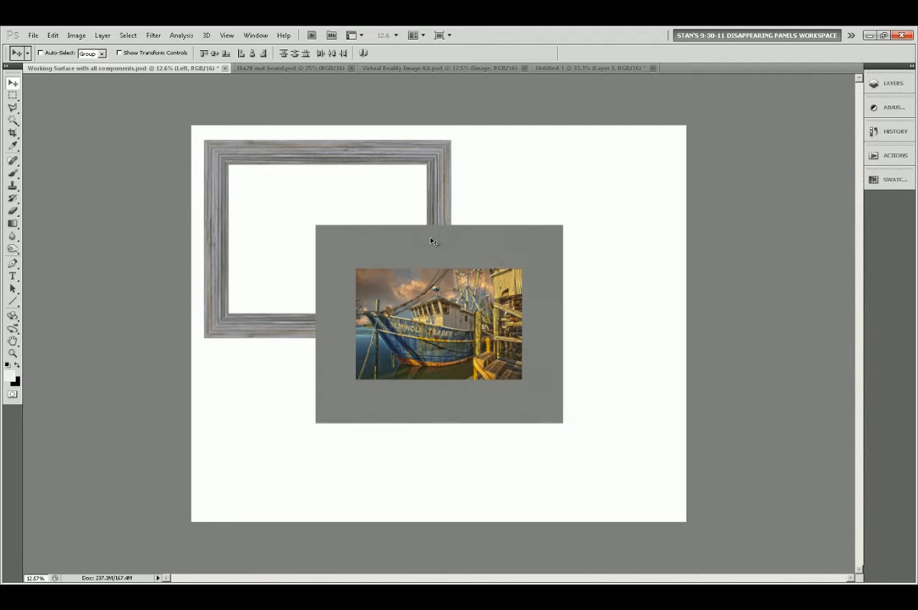
Step: Merge the Left, Right, Bottom and Top layers into a single frame layer
{"action": "left_click", "coordinate": [889, 86]}
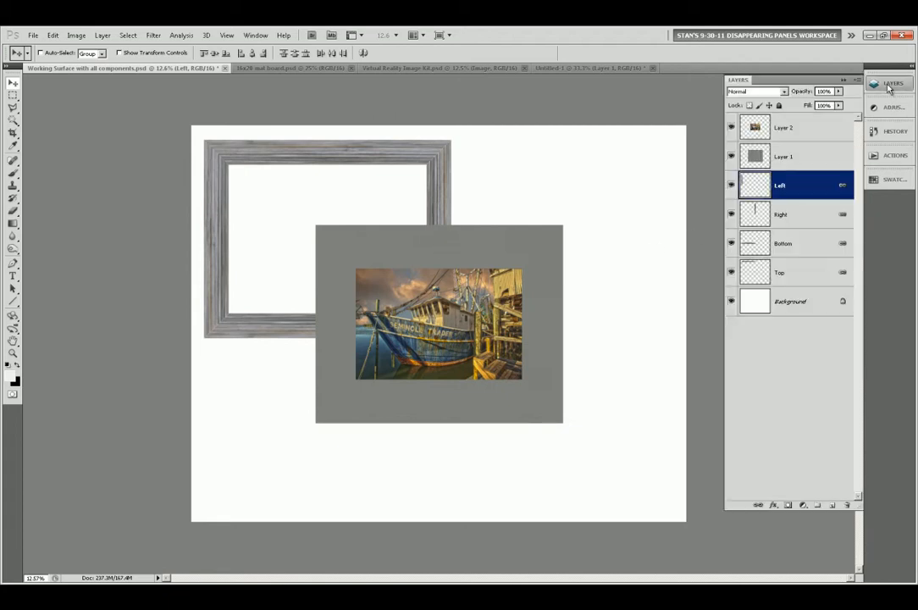
{"action": "left_click", "coordinate": [805, 217], "text": "shift"}
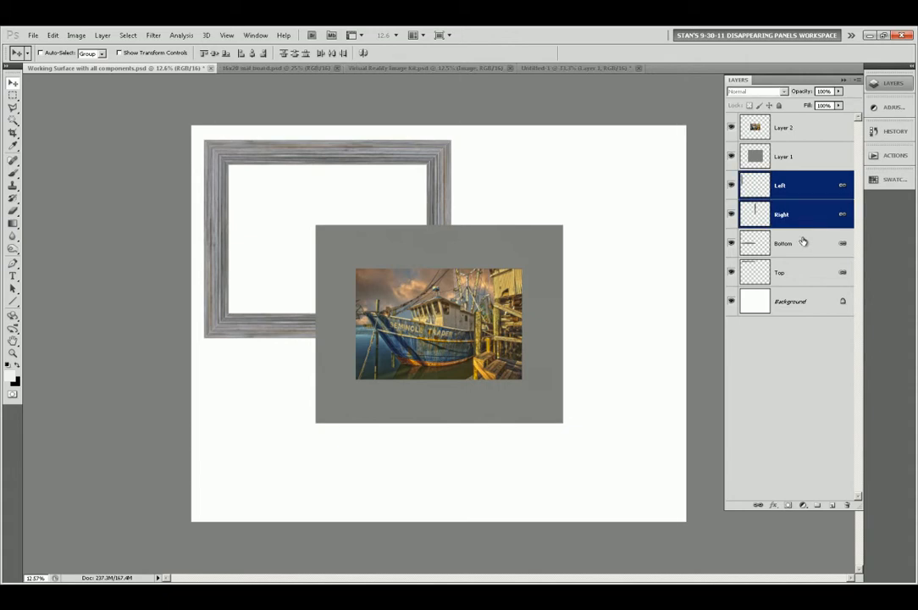
{"action": "left_click", "coordinate": [804, 246], "text": "shift"}
{"action": "left_click", "coordinate": [801, 275], "text": "shift"}
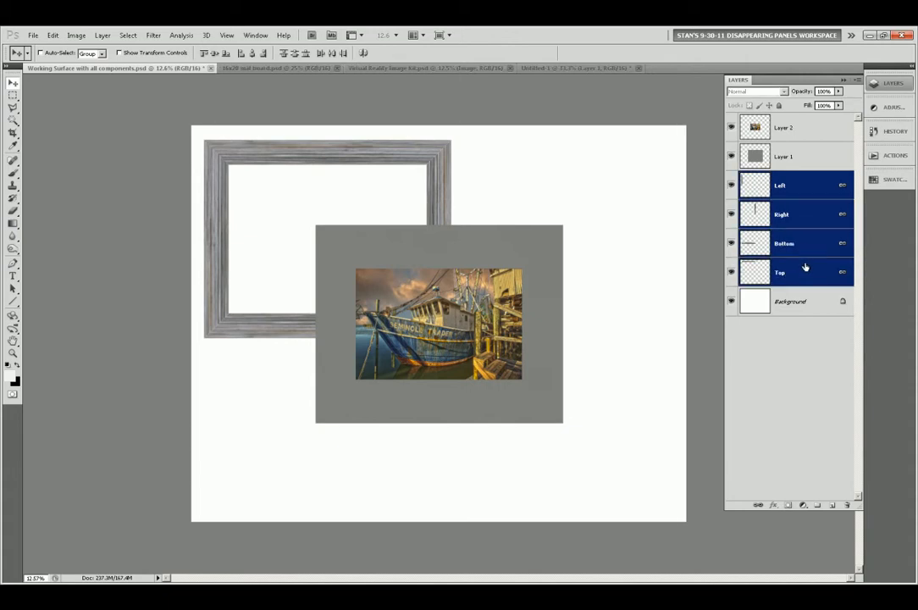
{"action": "right_click", "coordinate": [801, 220]}
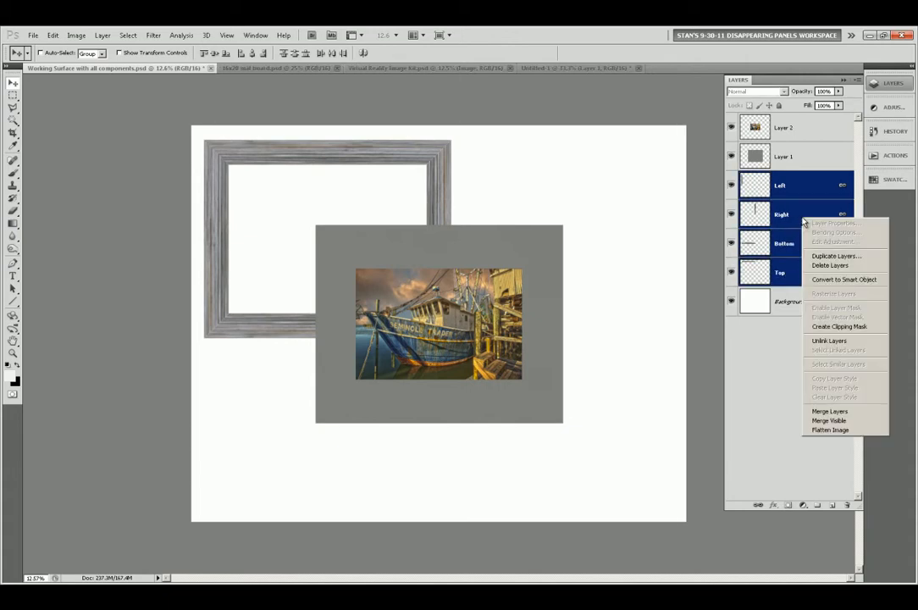
{"action": "left_click", "coordinate": [826, 412]}
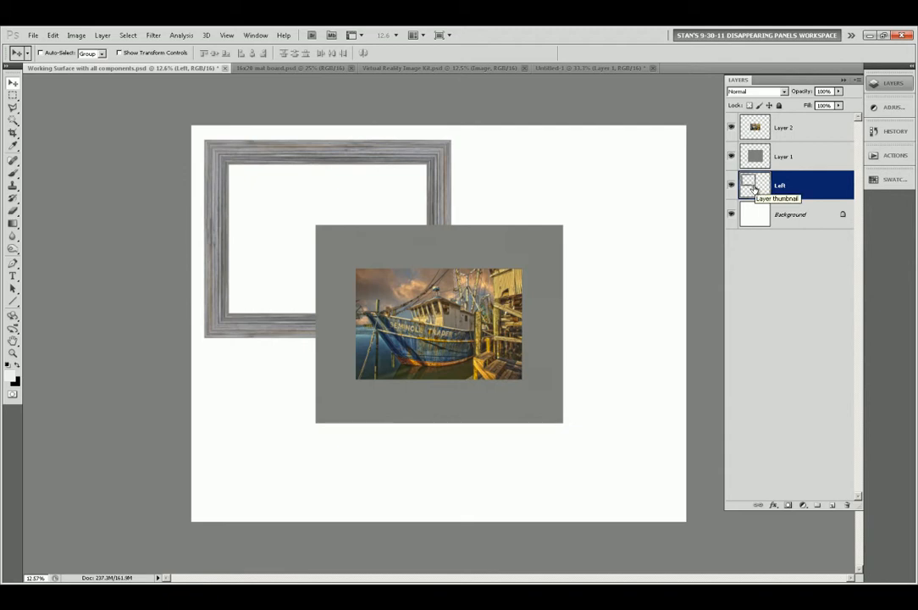
Step: Place the merged frame layer above the mat board layer and move the frame to line up with the mat board's outer edges
{"action": "left_click_drag", "start_coordinate": [754, 188], "coordinate": [771, 156]}
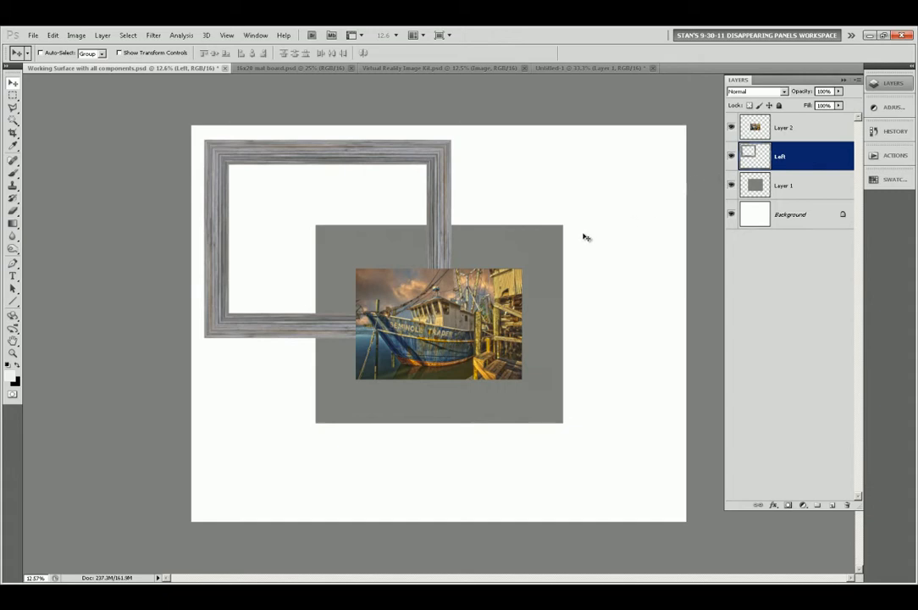
{"action": "left_click", "coordinate": [440, 190]}
{"action": "left_click_drag", "start_coordinate": [440, 190], "coordinate": [548, 271]}
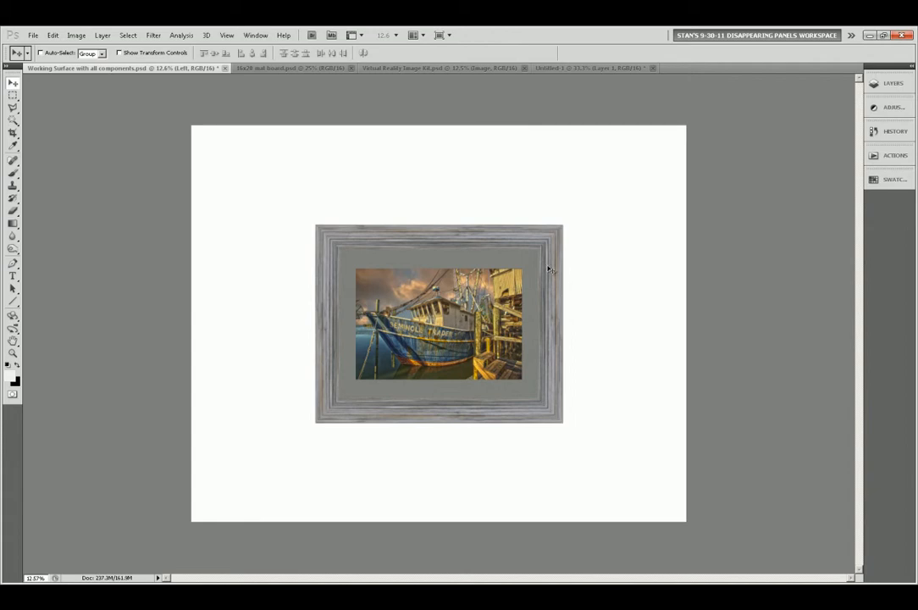
Step: Select the boat photo's layer, Layer 2, and shift the photo slightly upward within the mat board
{"action": "scroll", "coordinate": [548, 269], "scroll_direction": "up", "scroll_amount": 6}
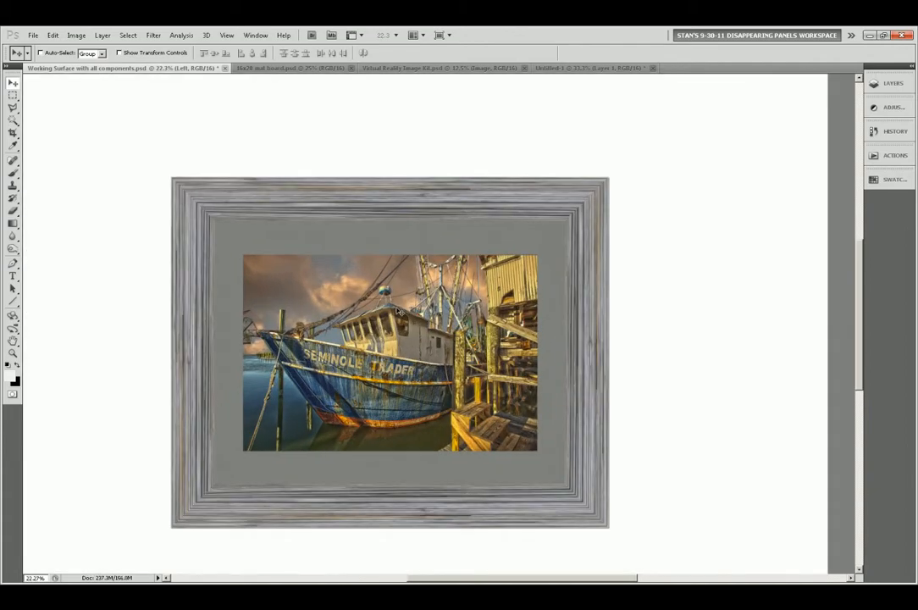
{"action": "right_click", "coordinate": [397, 311]}
{"action": "left_click", "coordinate": [401, 322]}
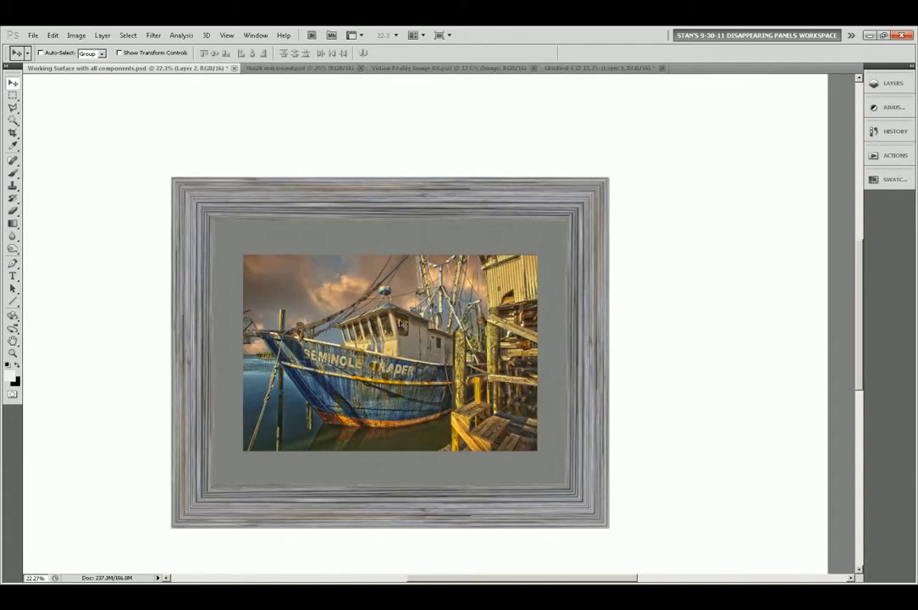
{"action": "left_click_drag", "start_coordinate": [401, 324], "coordinate": [401, 318]}
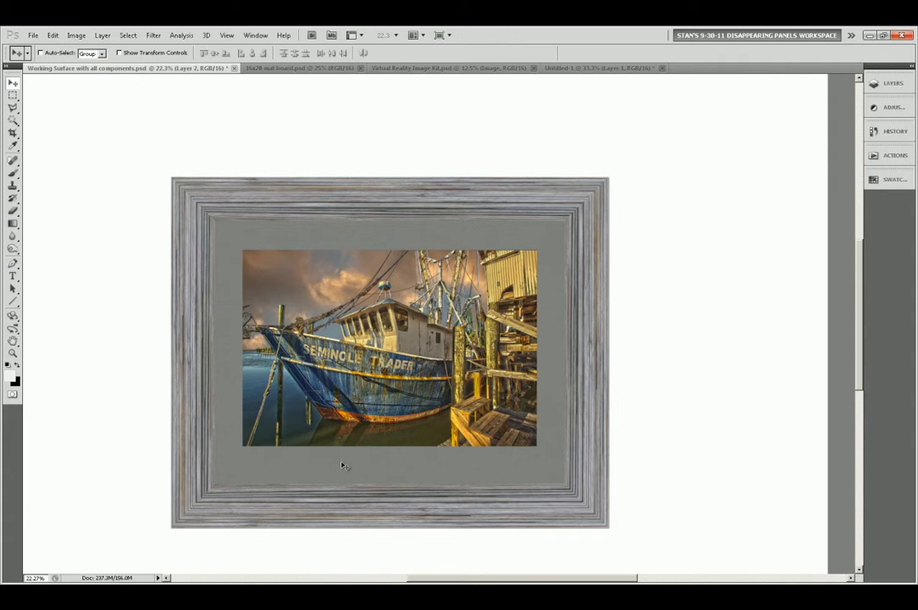
Step: Add a Color Balance adjustment to the frame layer, with midtones Cyan/Red at 42 and Yellow/Blue at -63
{"action": "key", "text": "h"}
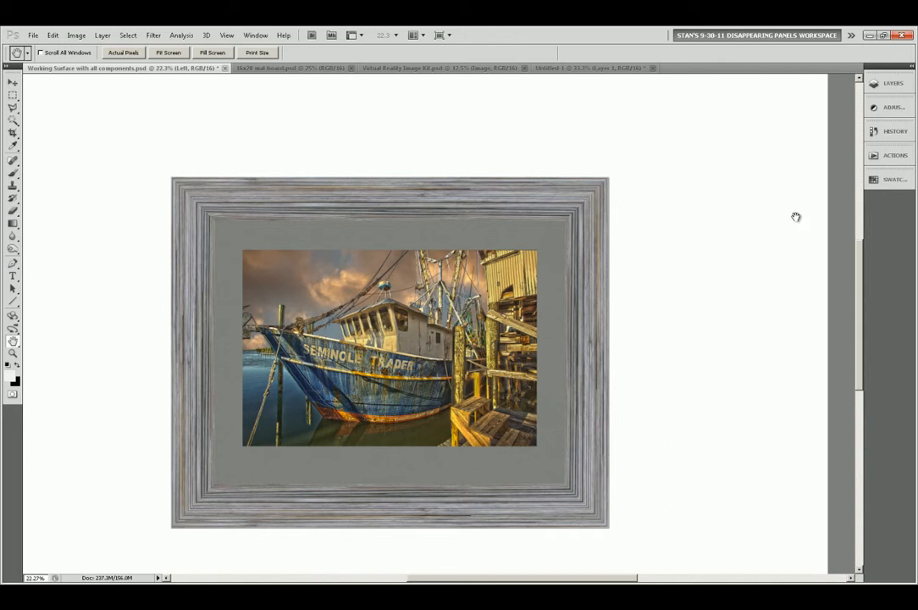
{"action": "left_click", "coordinate": [889, 108]}
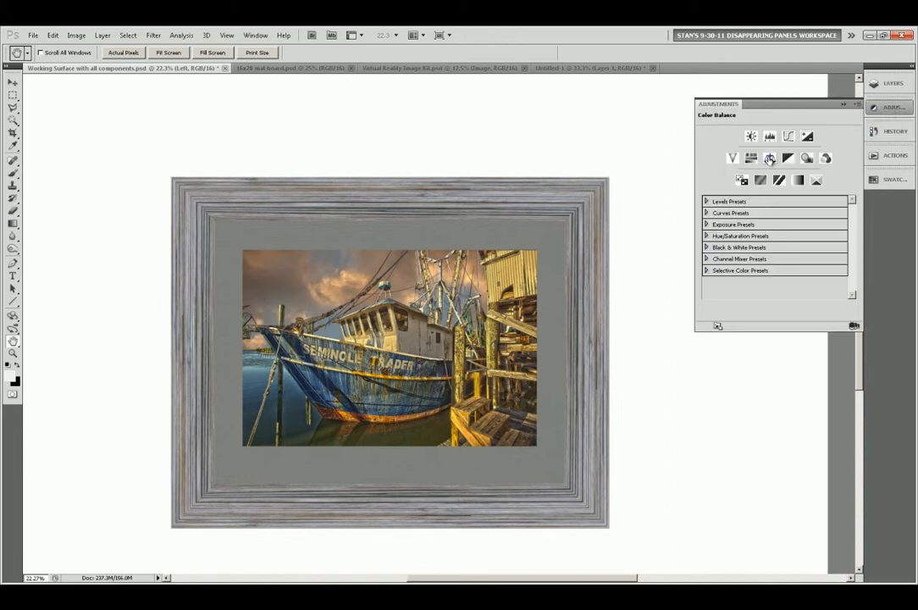
{"action": "left_click", "coordinate": [769, 158]}
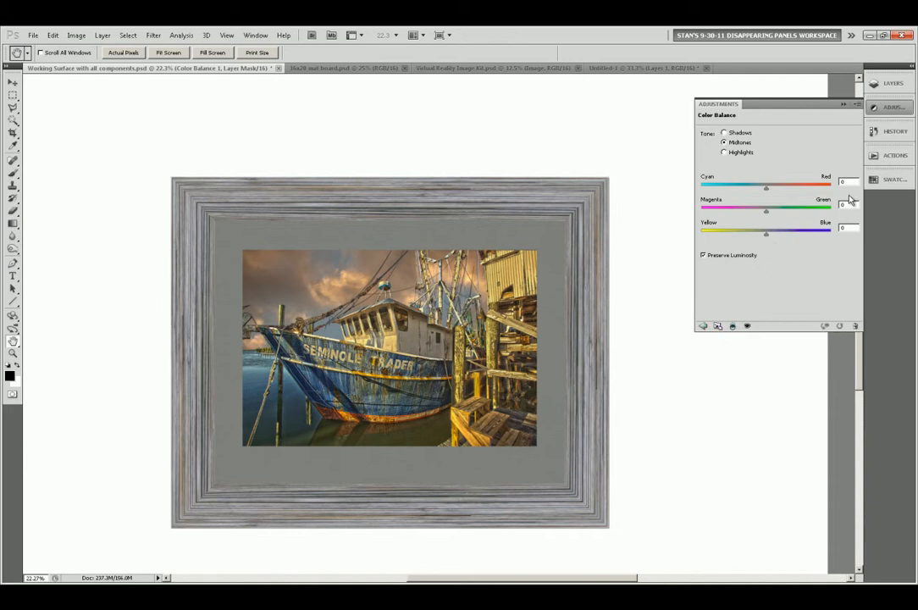
{"action": "left_click_drag", "start_coordinate": [850, 182], "coordinate": [803, 192]}
{"action": "type", "text": "40"}
{"action": "left_click_drag", "start_coordinate": [847, 229], "coordinate": [809, 235]}
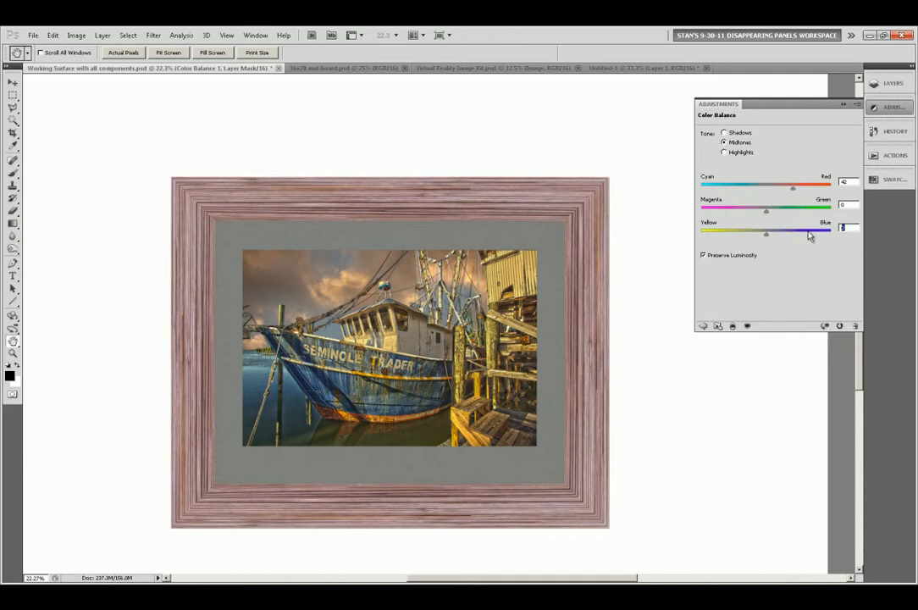
{"action": "type", "text": "-63"}
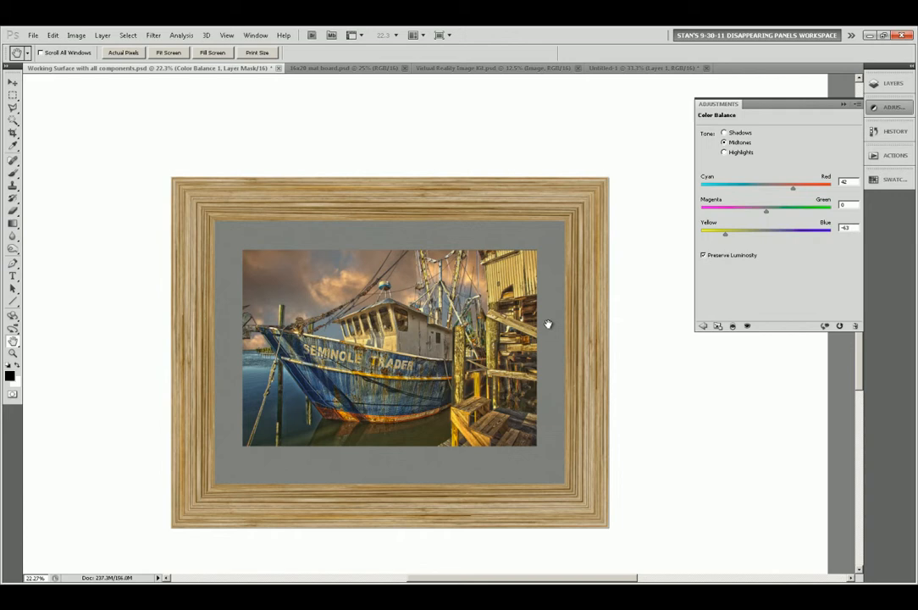
{"action": "left_click", "coordinate": [643, 59]}
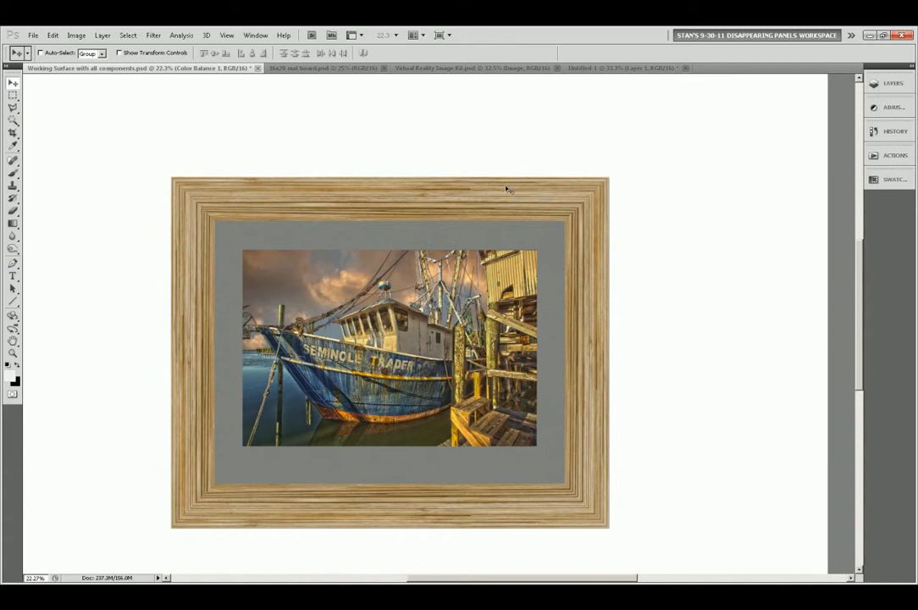
Step: Stroke the boat photo on Layer 2 with a 10 px inside border in off-white f0f0f0, Normal mode, 100% opacity
{"action": "right_click", "coordinate": [430, 286]}
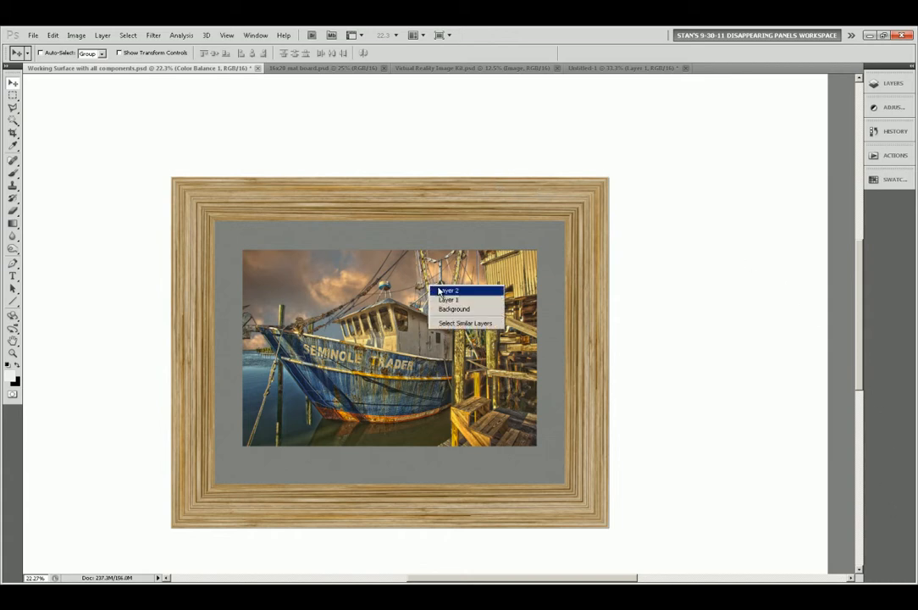
{"action": "left_click", "coordinate": [440, 290]}
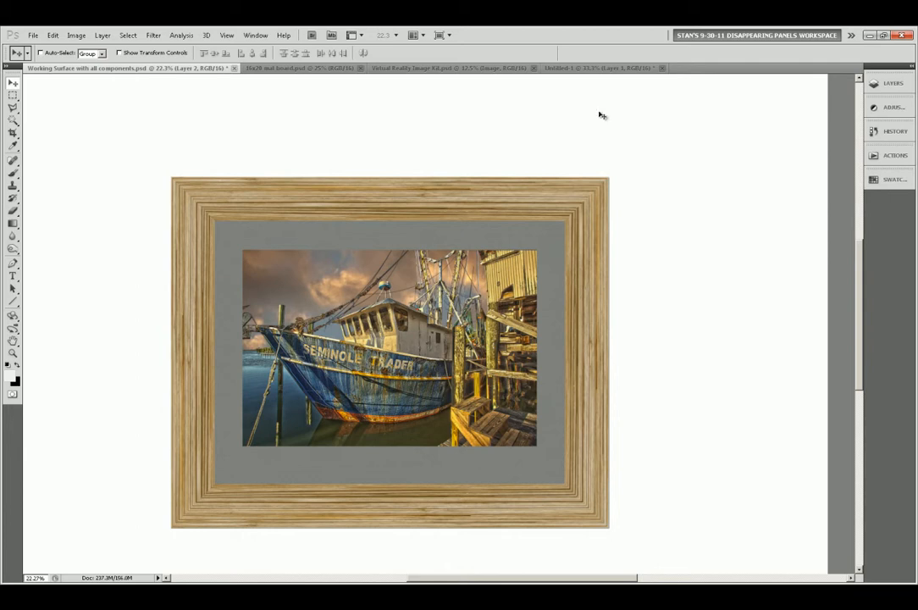
{"action": "left_click", "coordinate": [52, 36]}
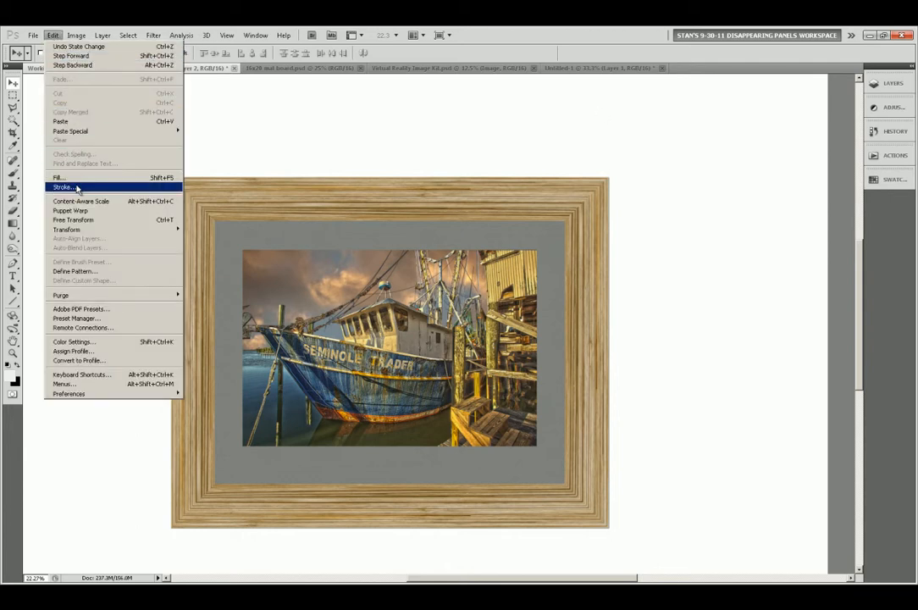
{"action": "left_click", "coordinate": [104, 186]}
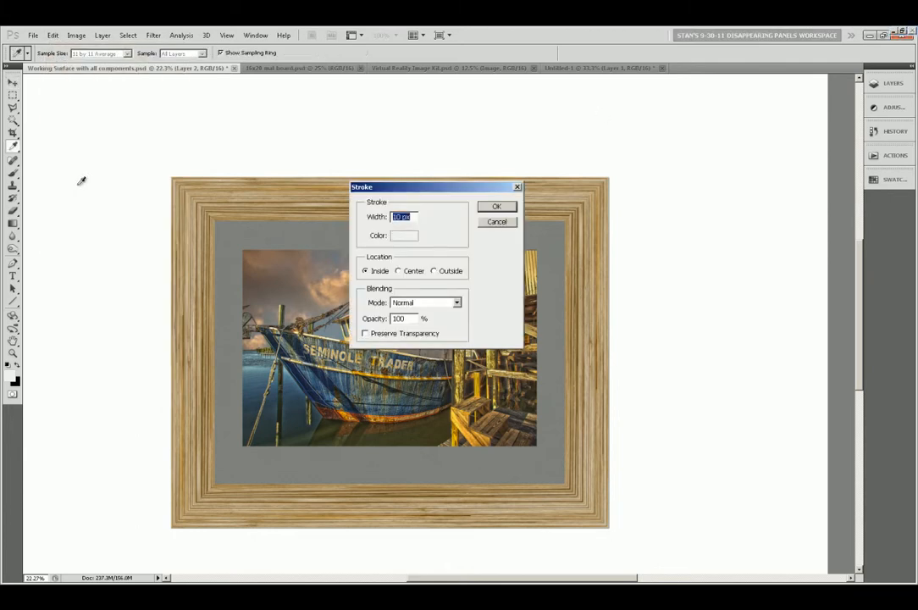
{"action": "left_click", "coordinate": [403, 236]}
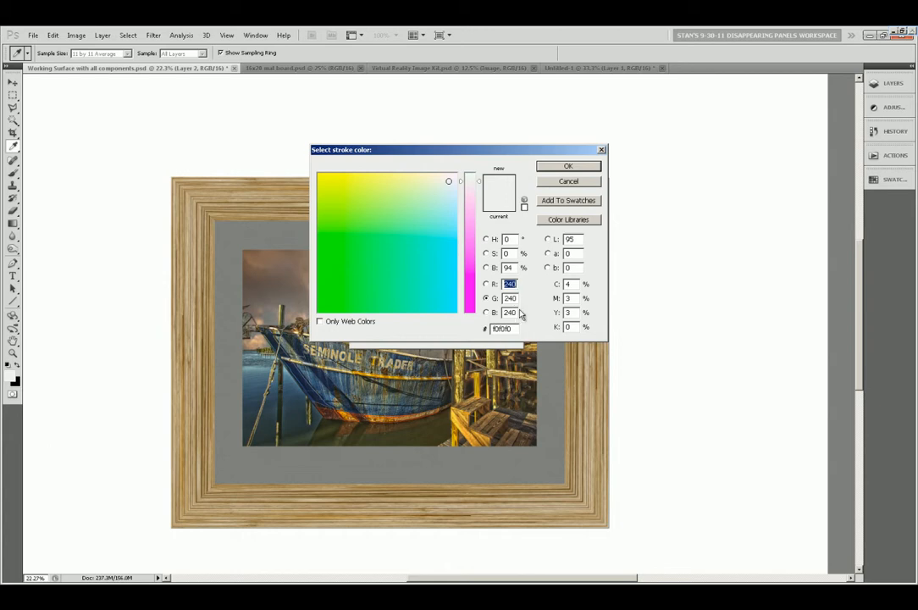
{"action": "left_click", "coordinate": [568, 167]}
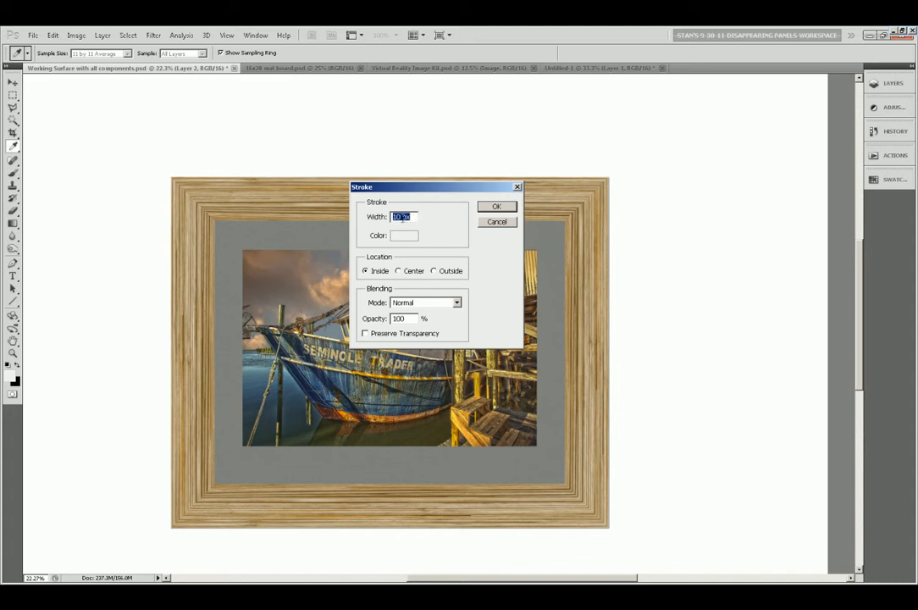
{"action": "left_click", "coordinate": [496, 207]}
{"action": "key", "text": "v"}
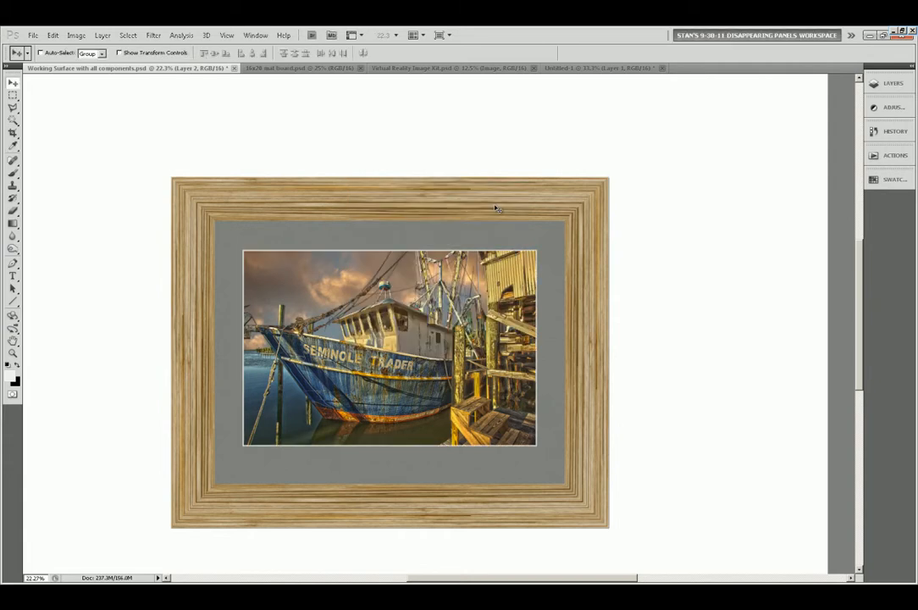